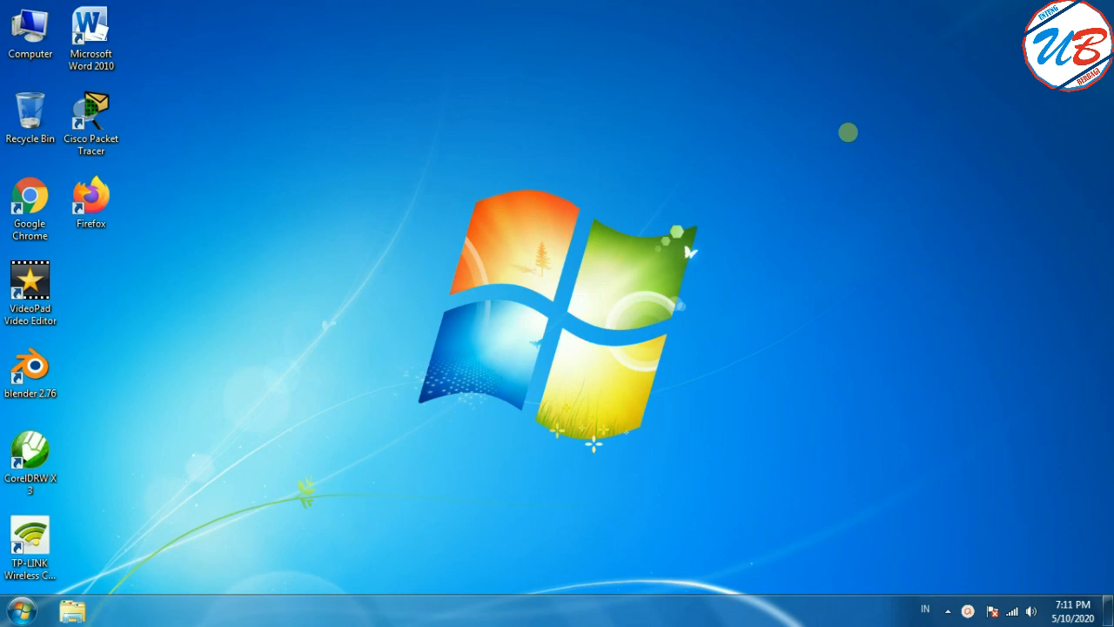
Step: Browse the contents of the UNTUNG BERBAGI (F:) drive in File Explorer and return to the drive overview
left_click(42, 41)
double_click(42, 40)
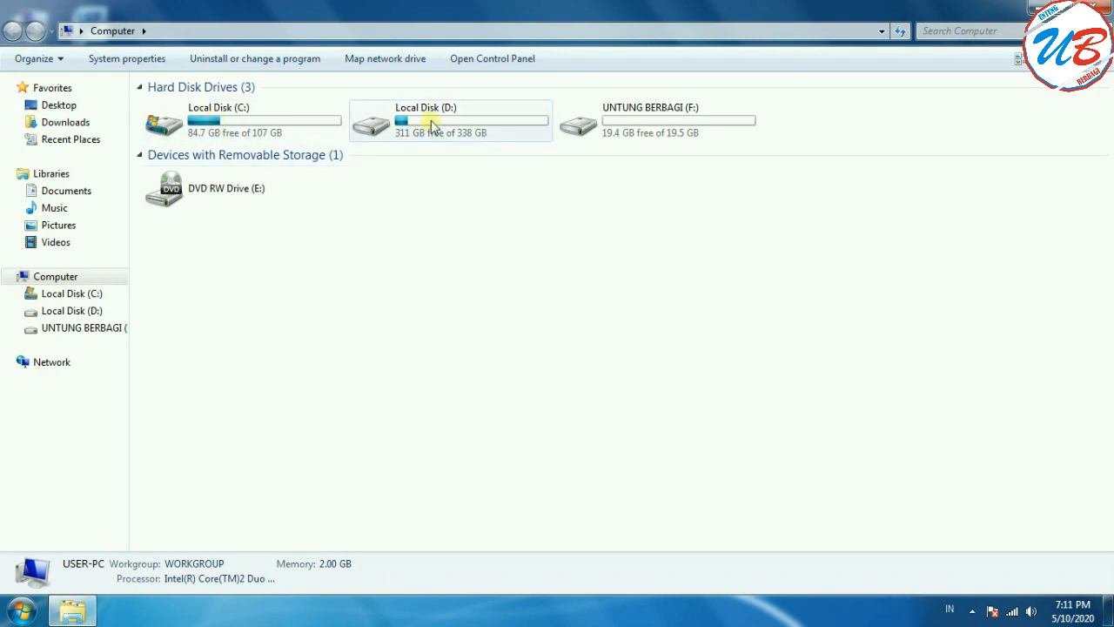
left_click(608, 118)
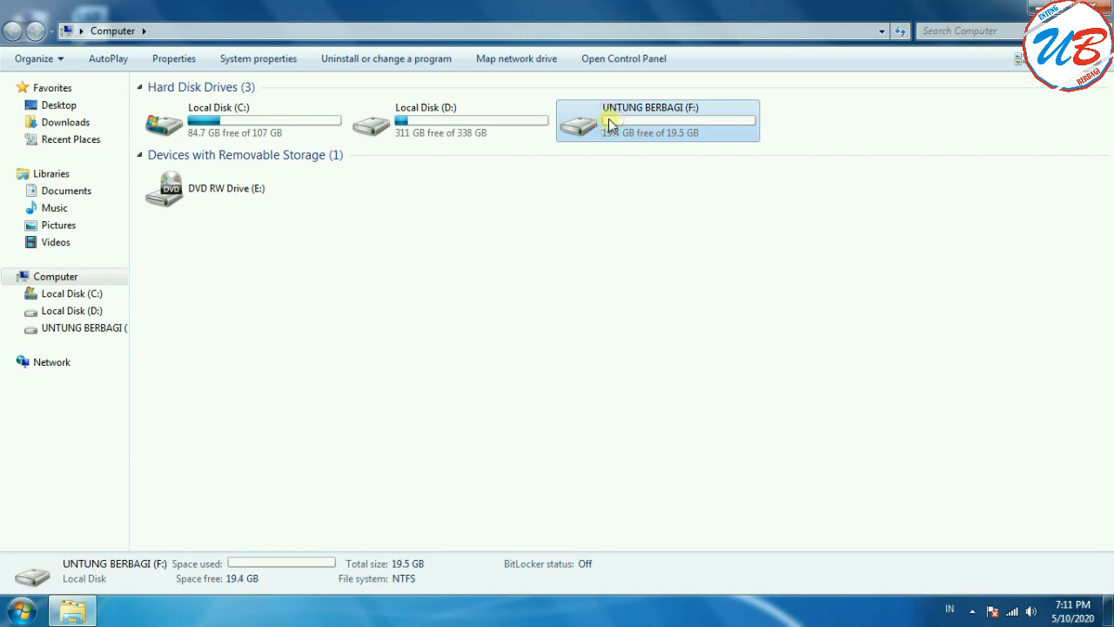
double_click(609, 118)
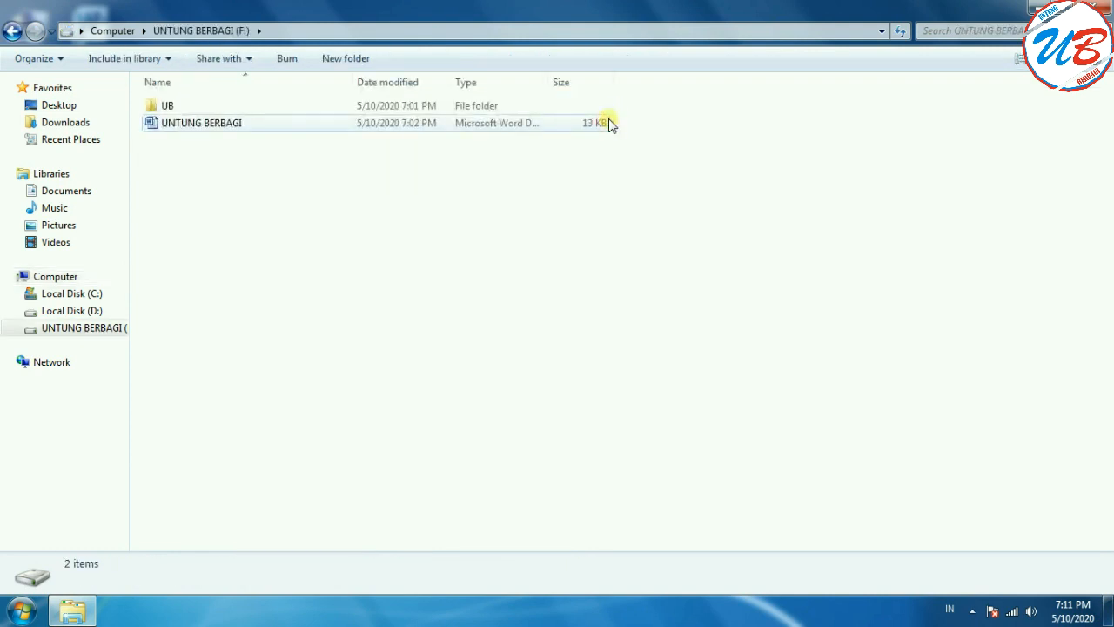
left_click(12, 30)
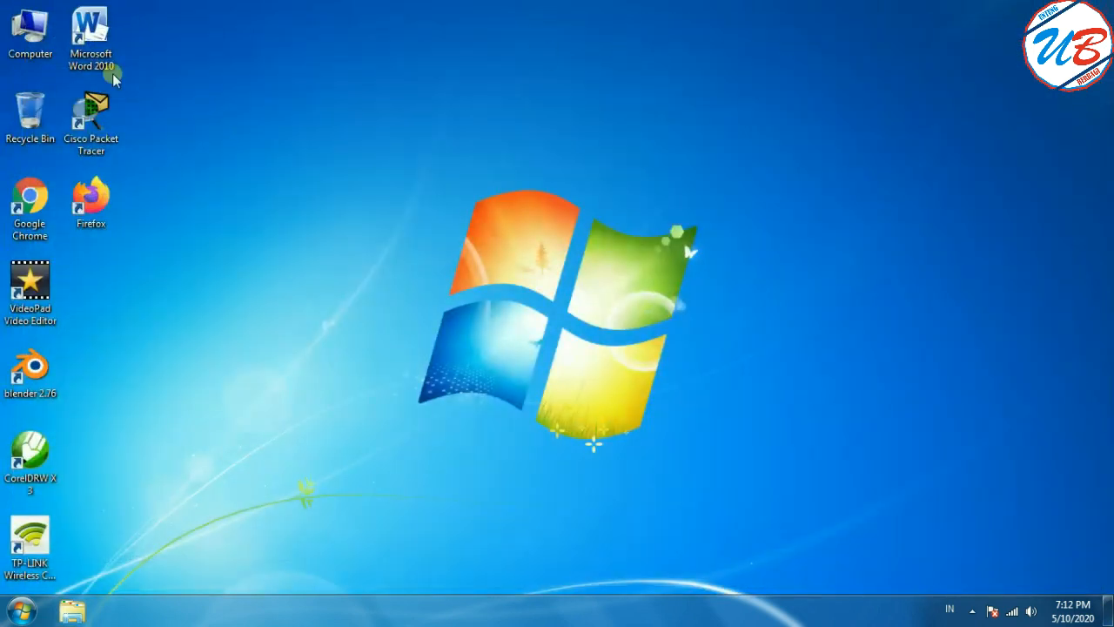
Step: Open Computer Management through the desktop Computer icon and minimize its window
right_click(14, 37)
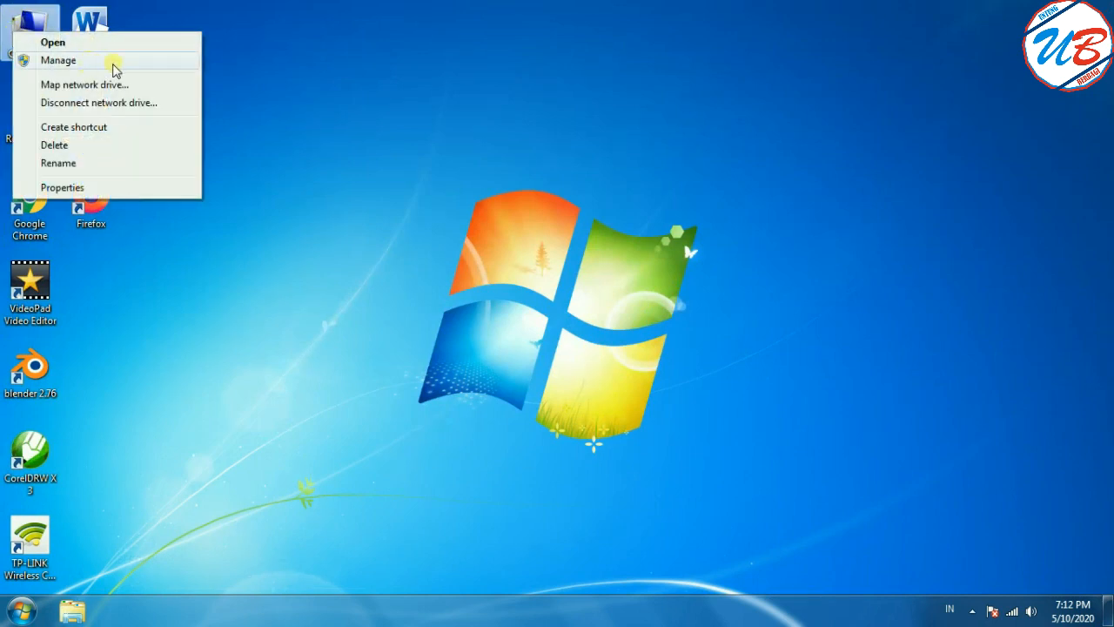
left_click(114, 67)
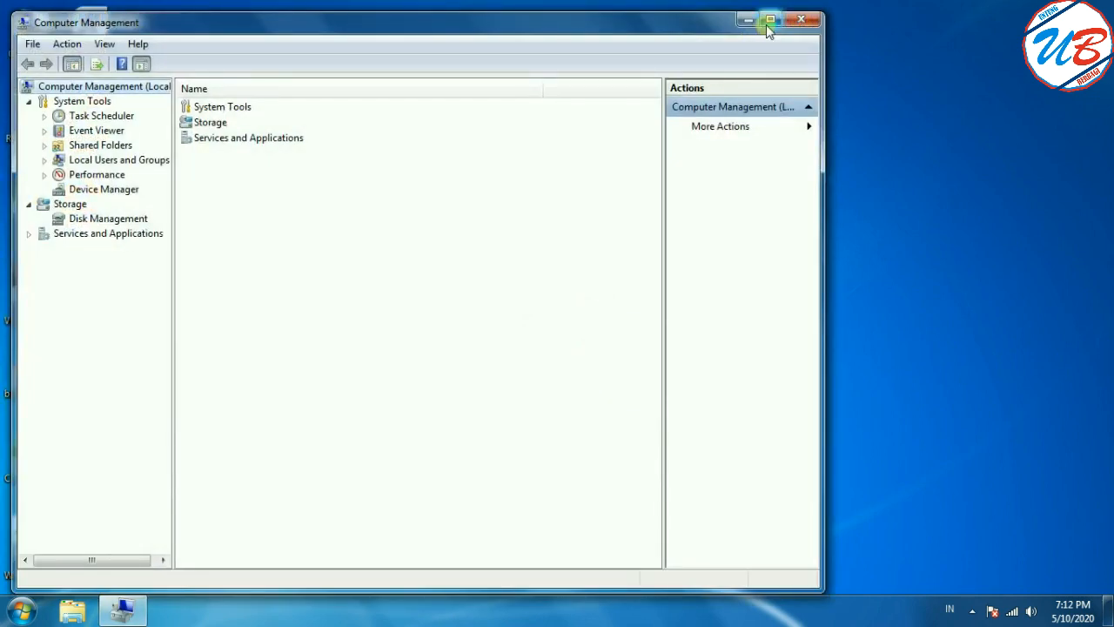
left_click(748, 19)
Step: Open Computer Management through the Computer entry of the Start menu and close its window
left_click(20, 610)
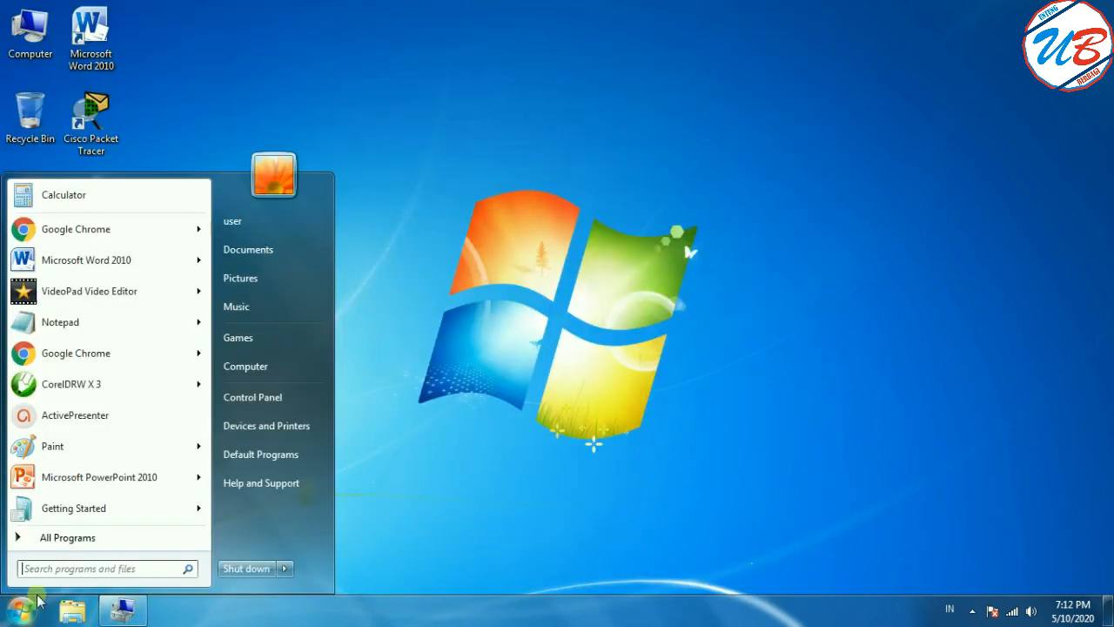
right_click(297, 370)
left_click(356, 397)
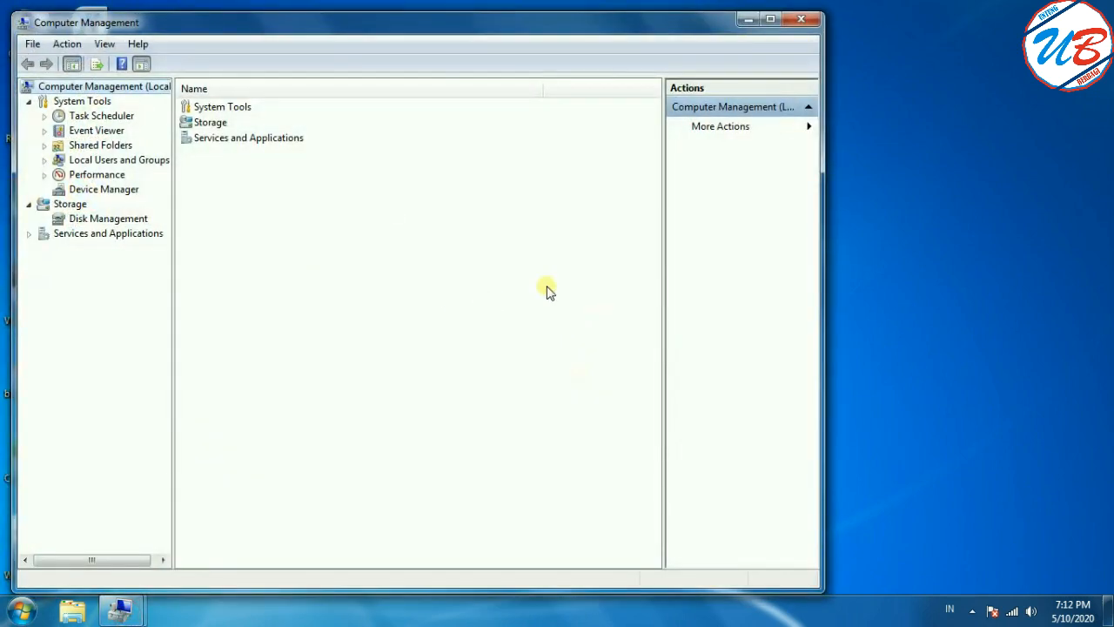
left_click(749, 18)
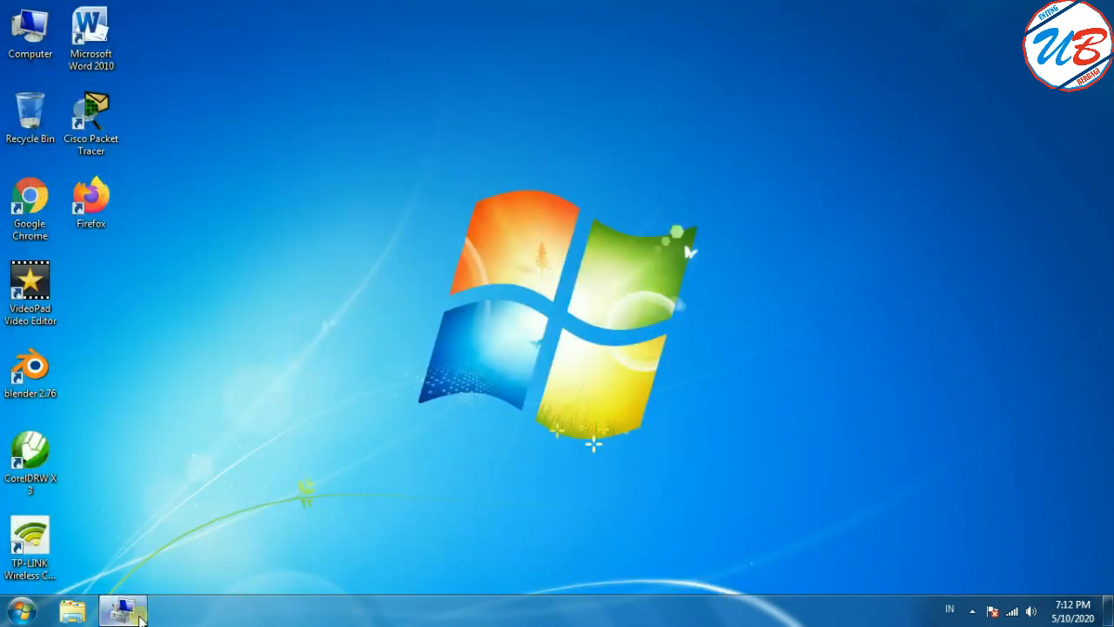
left_click(126, 612)
left_click(808, 17)
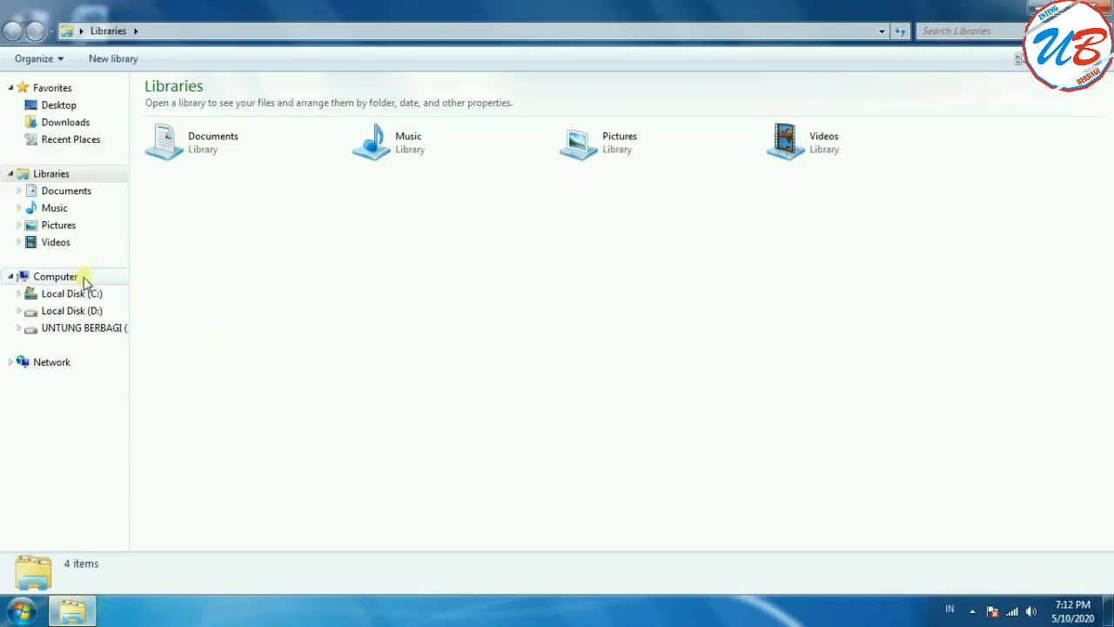
Step: Open Computer Management from File Explorer's Computer entry and display Disk Management in the maximized window
right_click(83, 277)
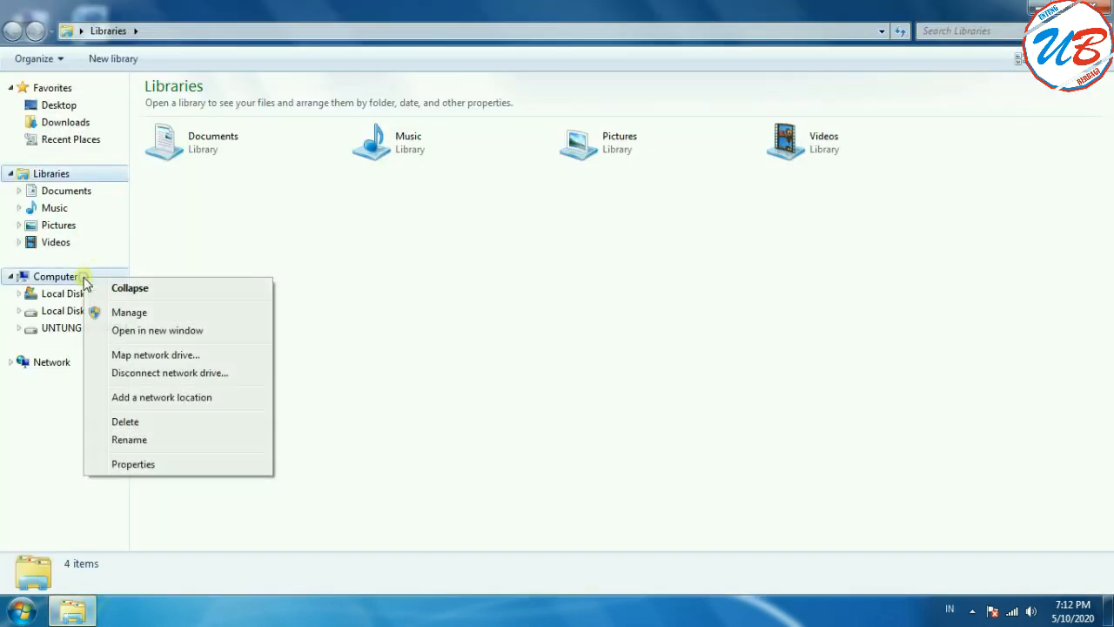
left_click(159, 311)
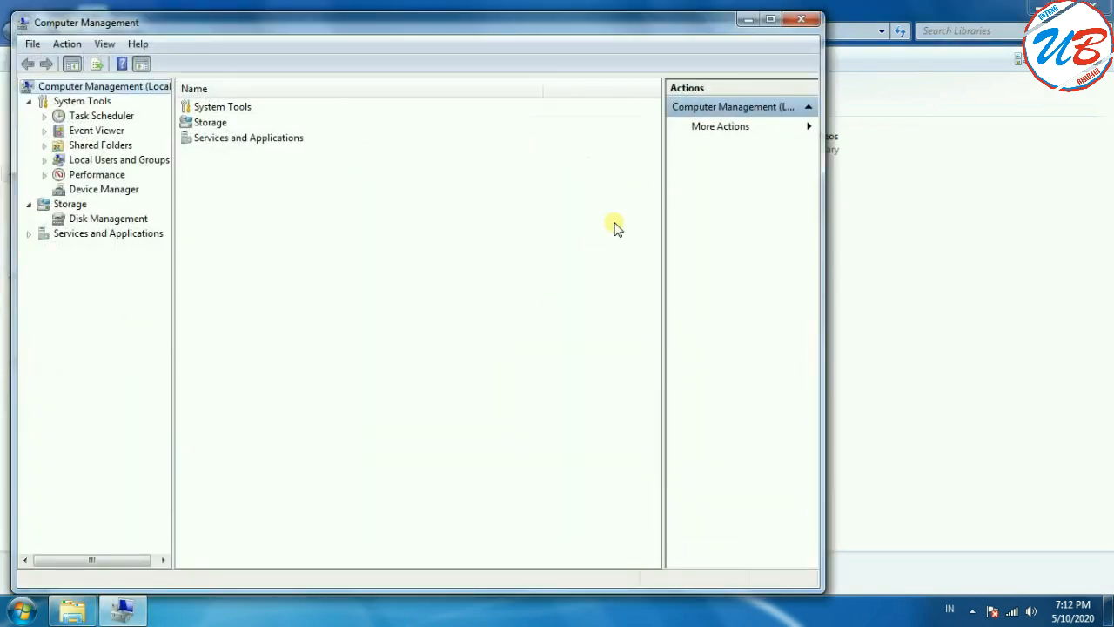
left_click(1092, 5)
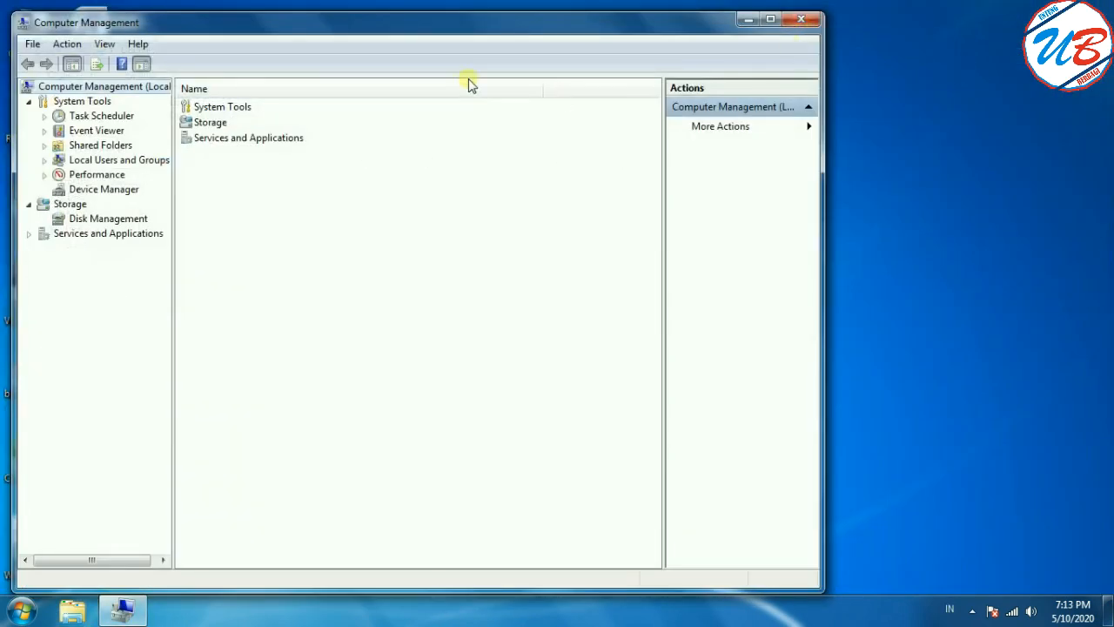
left_click_drag(398, 20, 569, 15)
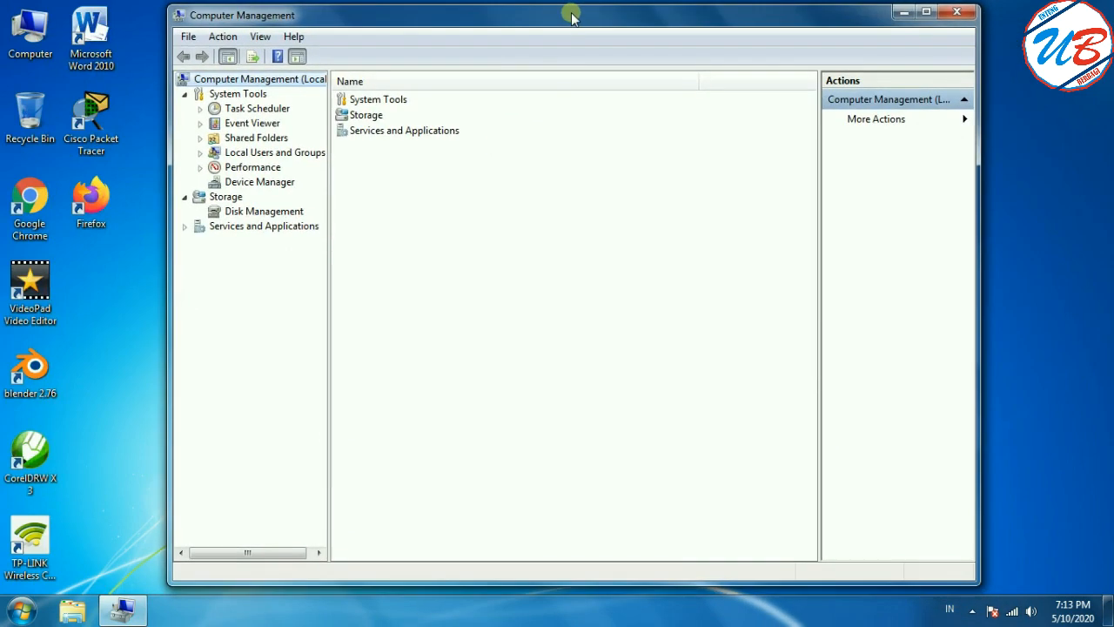
left_click(929, 12)
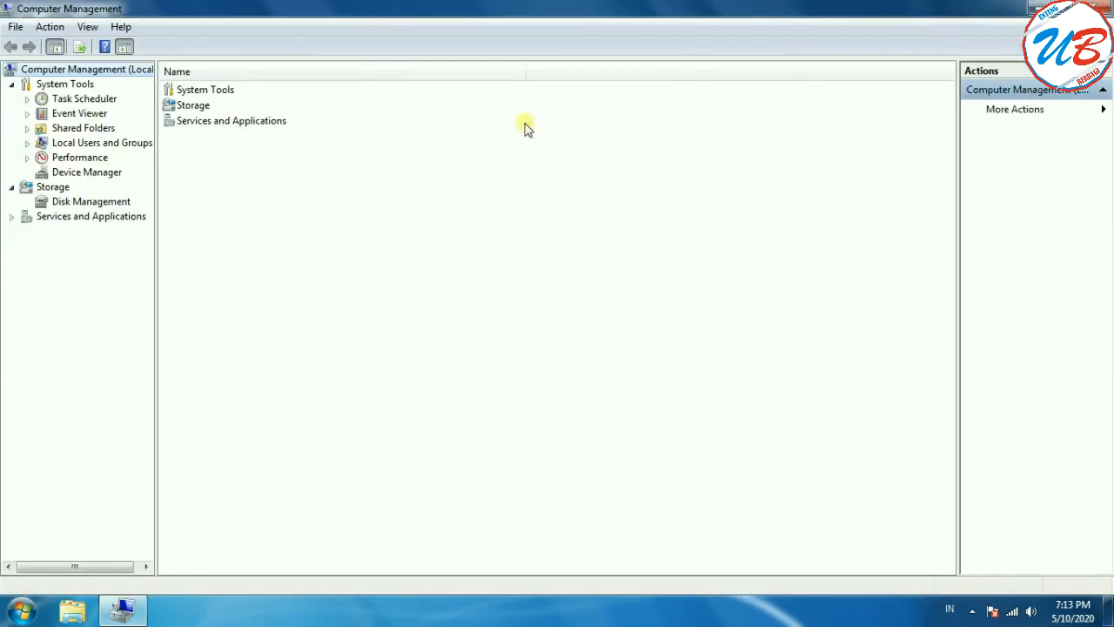
left_click(105, 206)
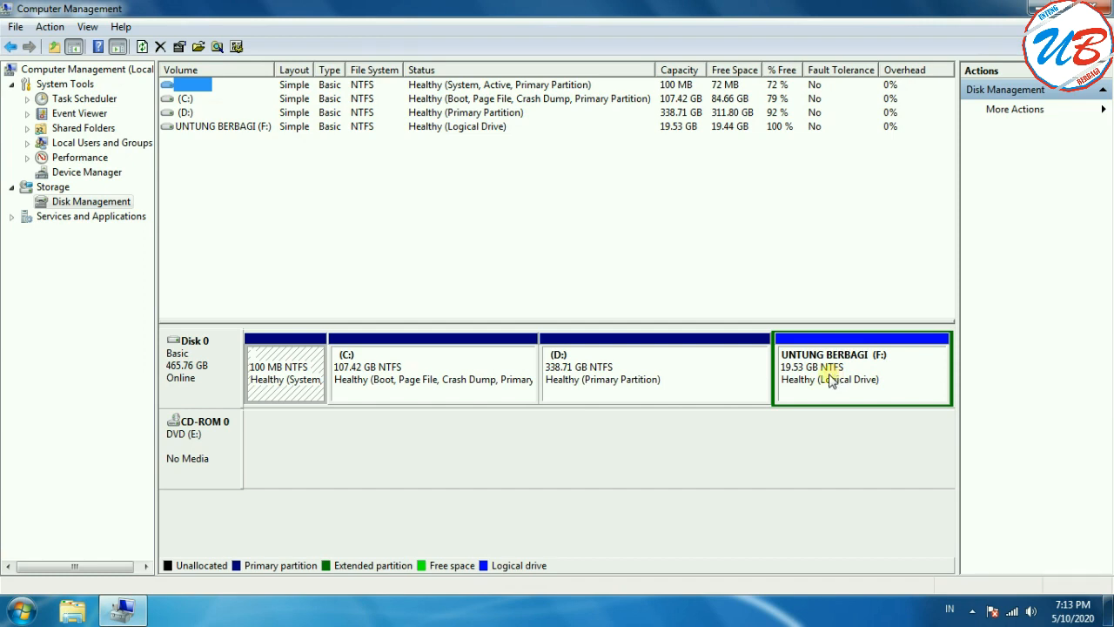
Step: Review the files stored on UNTUNG BERBAGI (F:) and Local Disk (D:) in File Explorer
left_click(73, 613)
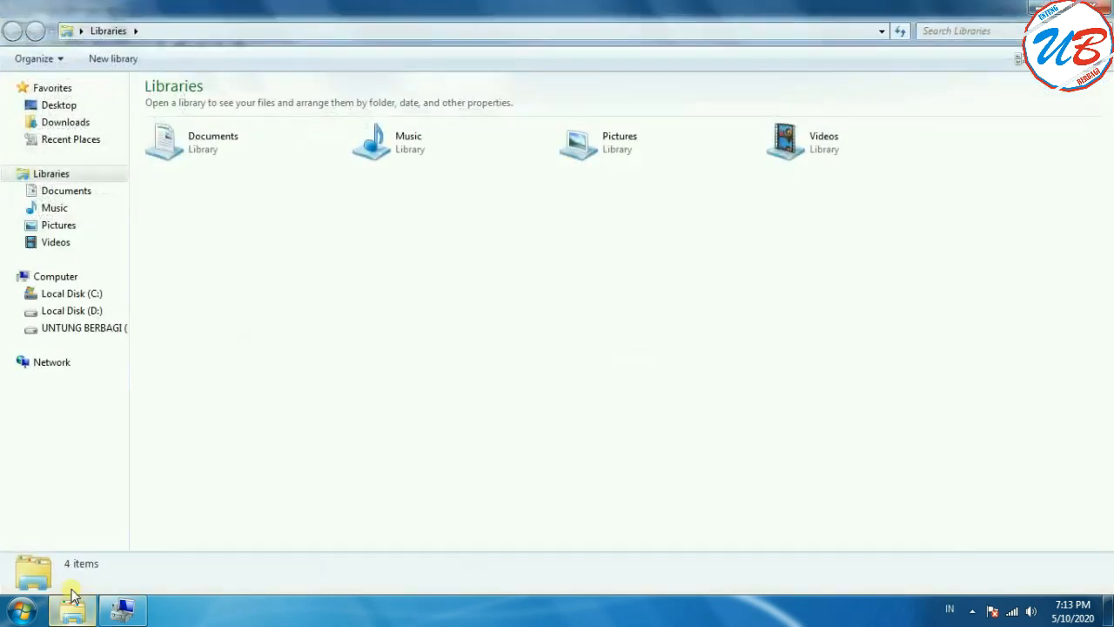
left_click(79, 329)
left_click_drag(694, 176, 329, 105)
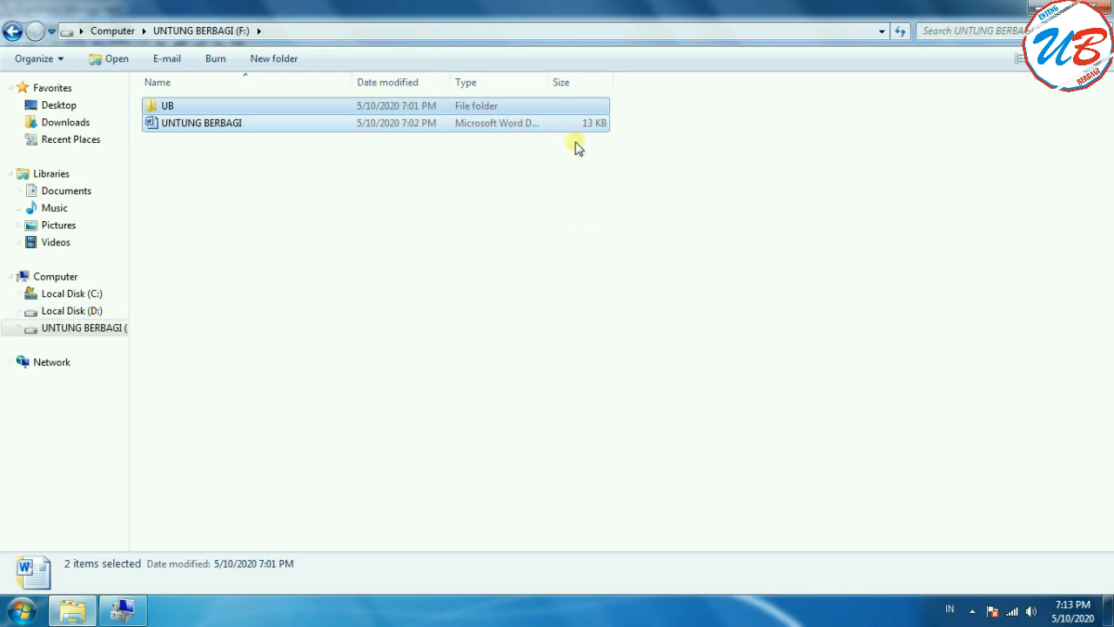
left_click_drag(623, 154, 199, 124)
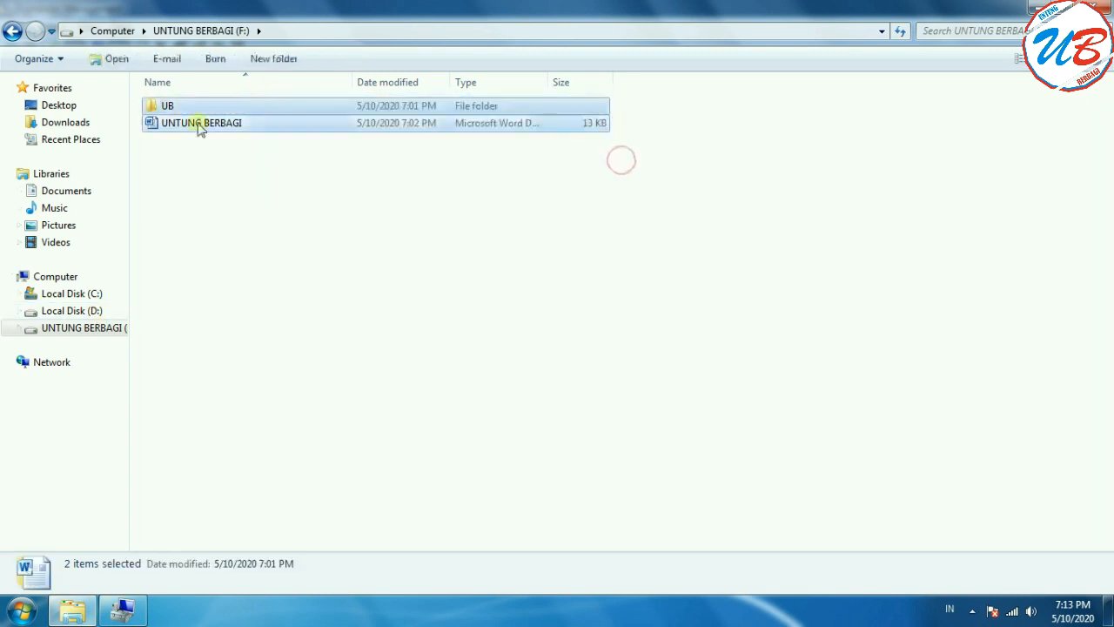
left_click(75, 311)
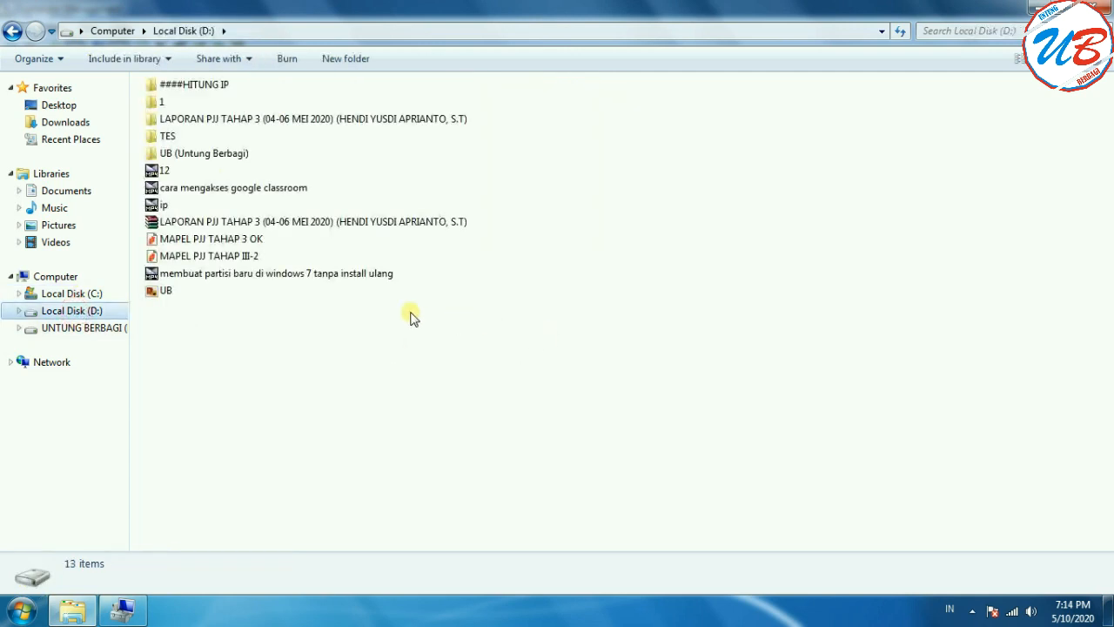
left_click(70, 330)
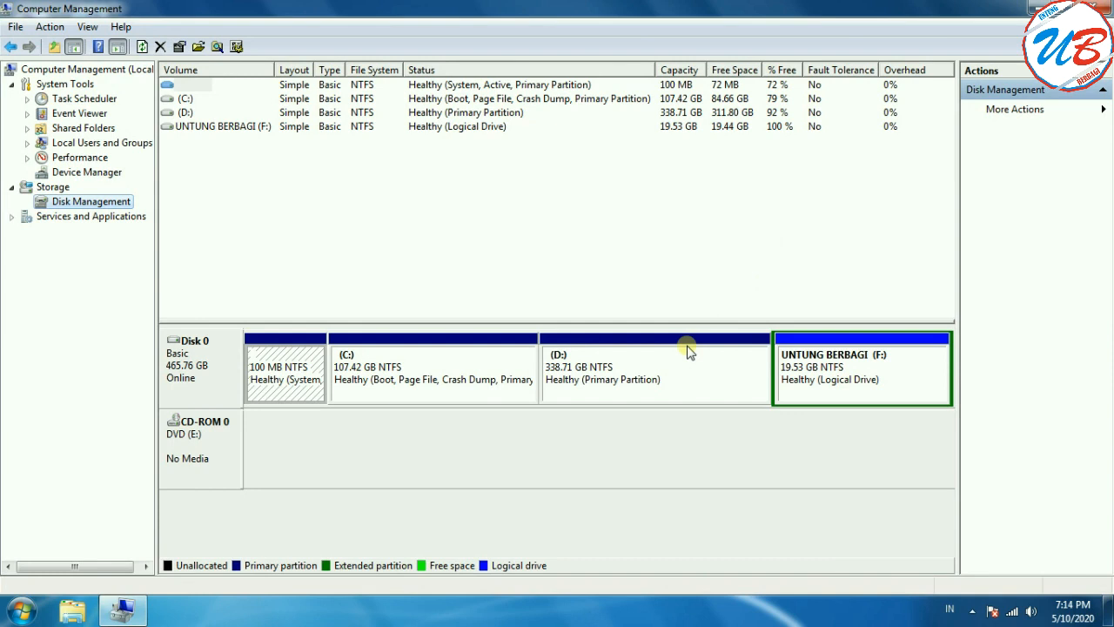
right_click(857, 362)
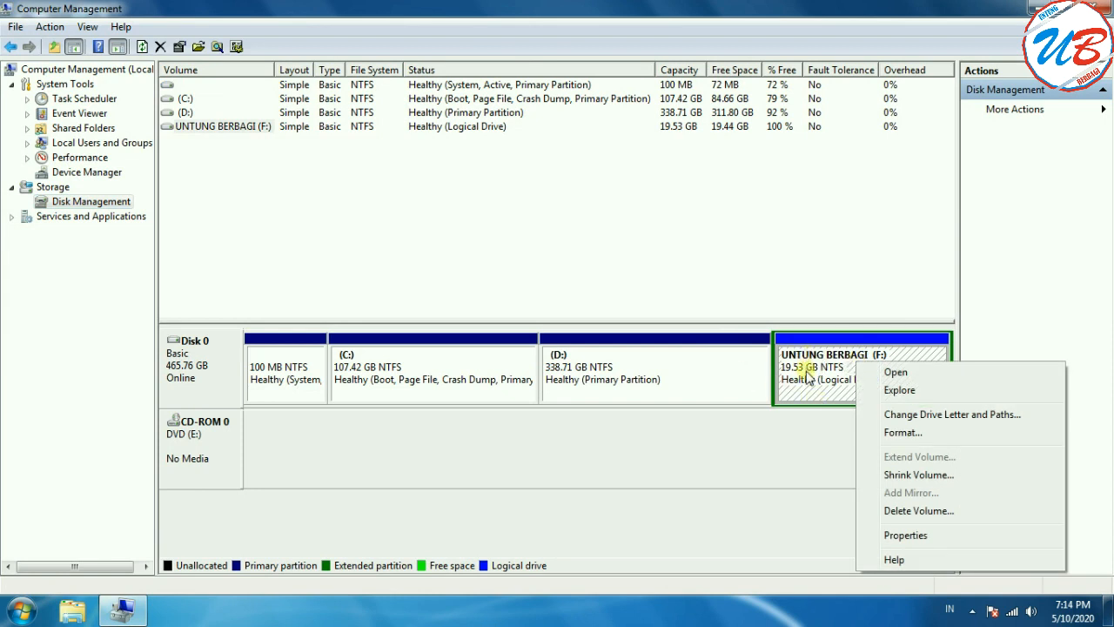
left_click(932, 439)
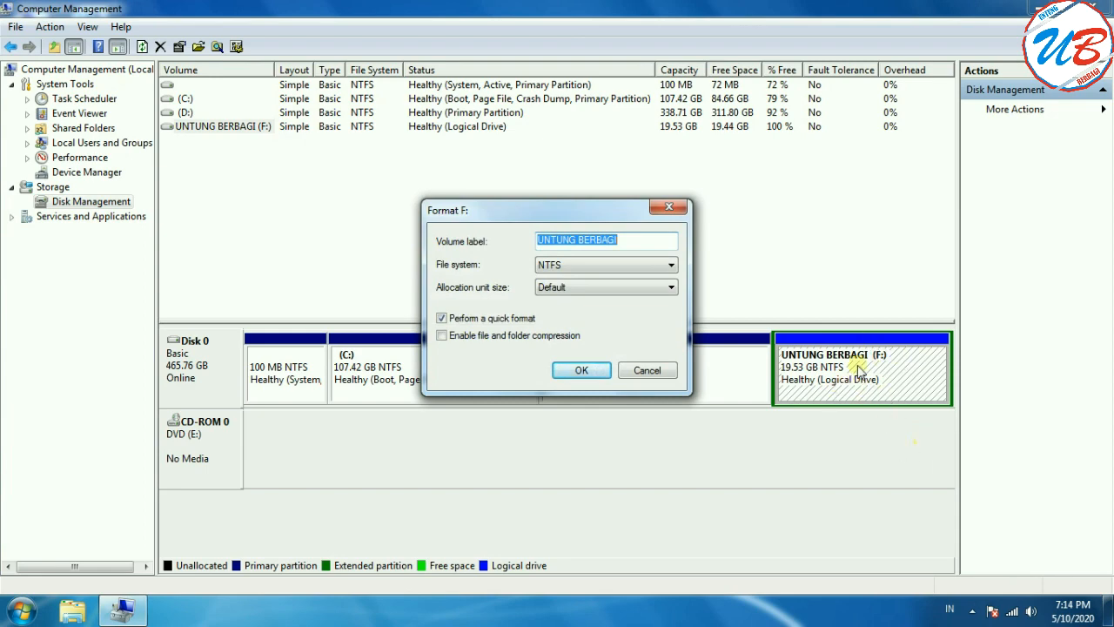
left_click(669, 207)
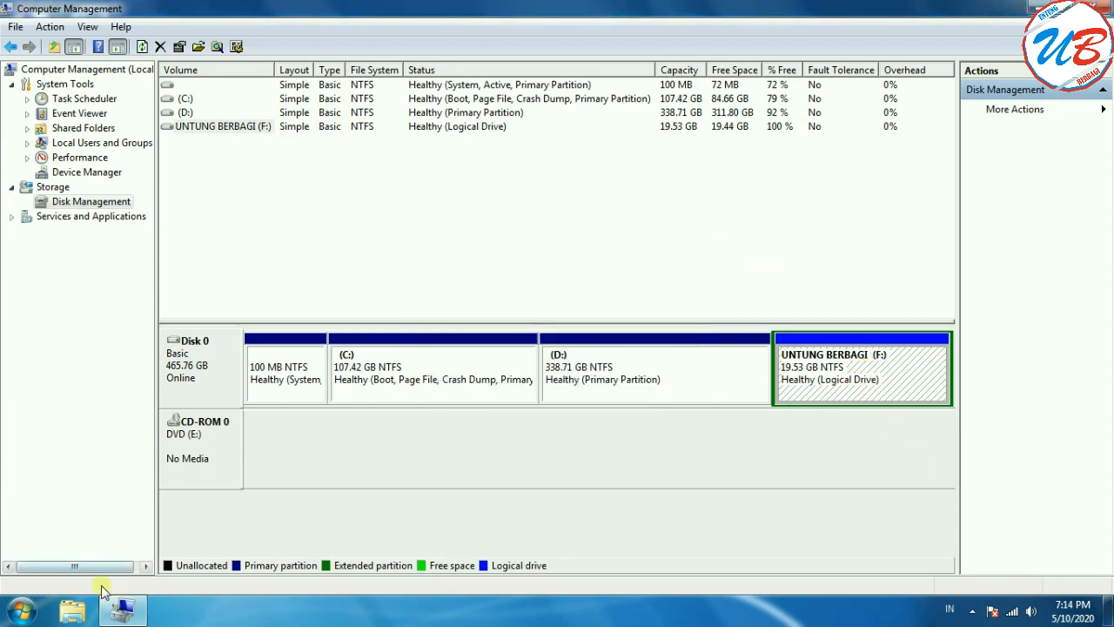
Step: Check in File Explorer for the Format command on the UNTUNG BERBAGI (F:) drive and dismiss it
left_click(74, 614)
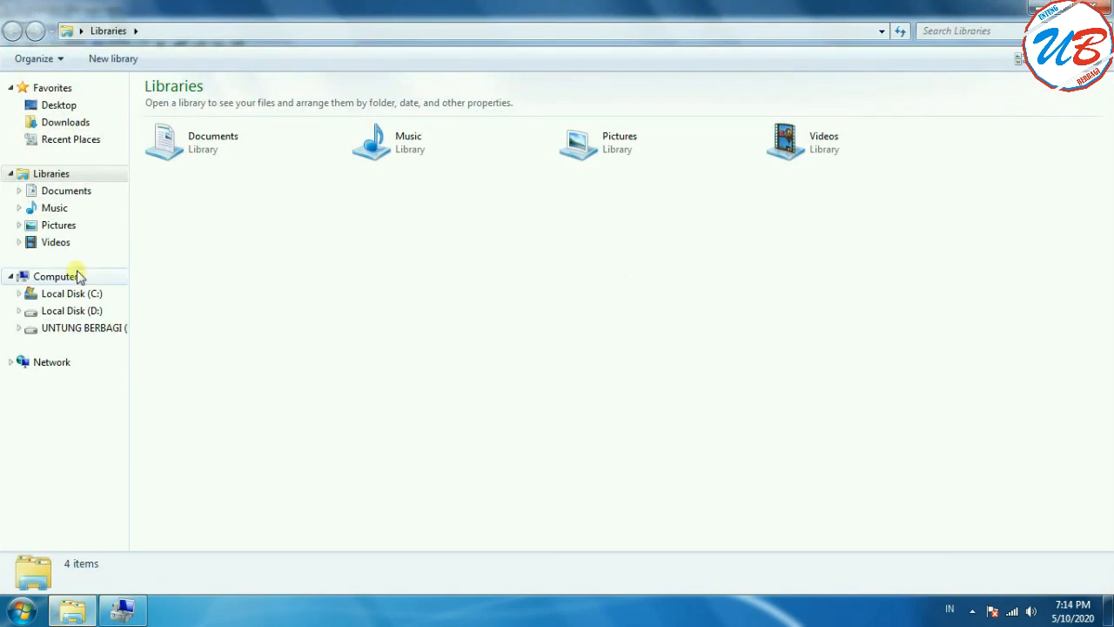
left_click(76, 276)
left_click(607, 126)
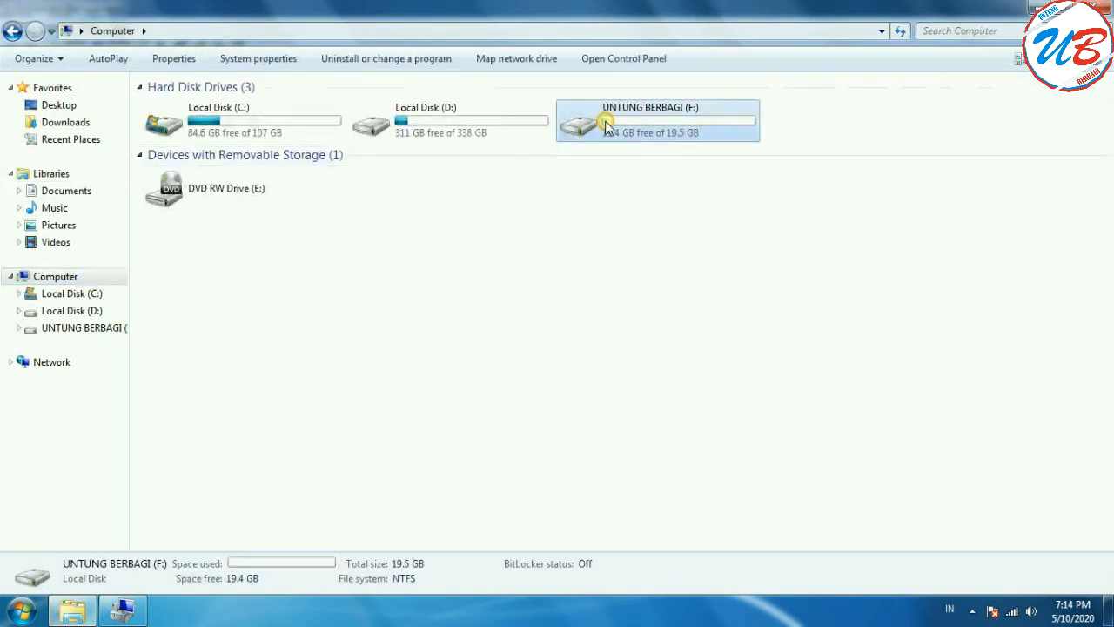
right_click(607, 126)
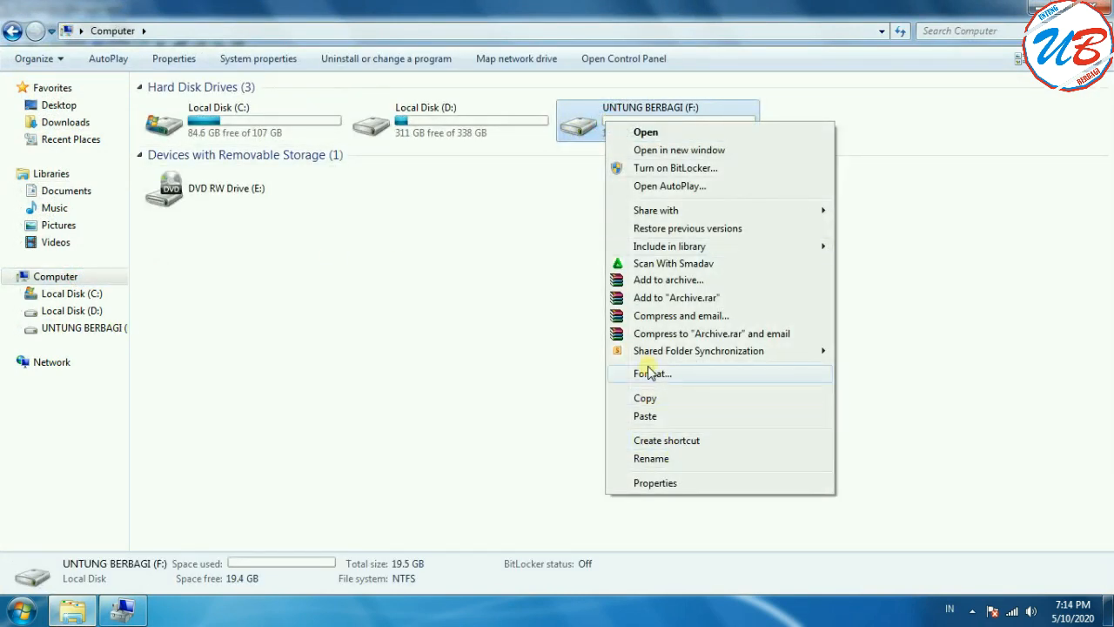
left_click(952, 369)
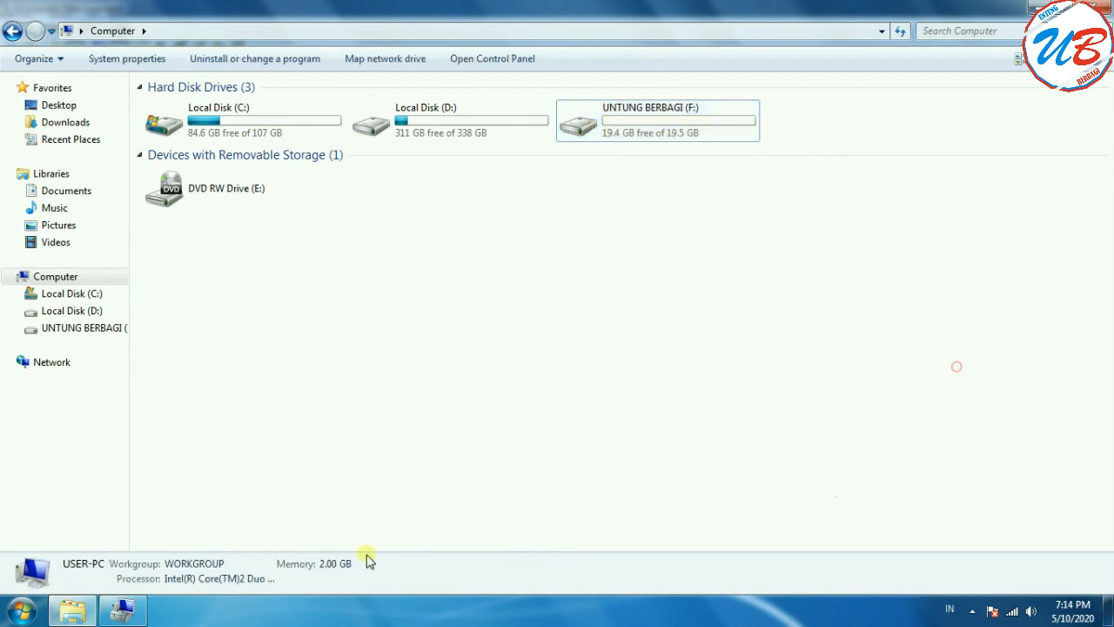
Step: Quick-format the F: volume in Disk Management as NTFS with default allocation unit size, keeping the label UNTUNG BERBAGI
left_click(142, 613)
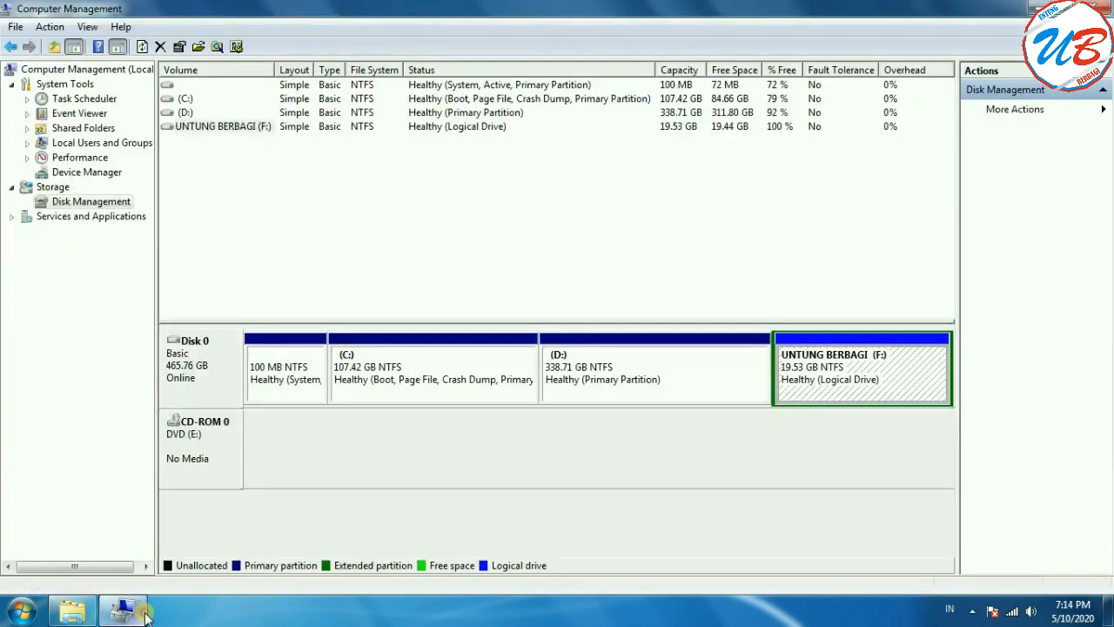
right_click(840, 372)
left_click(881, 440)
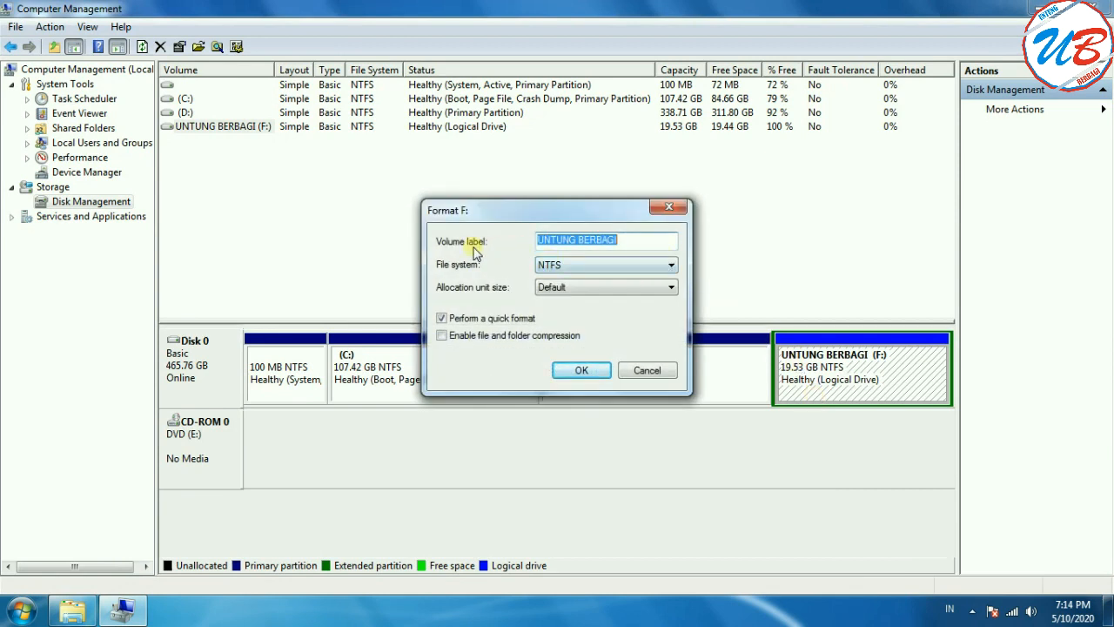
left_click(644, 243)
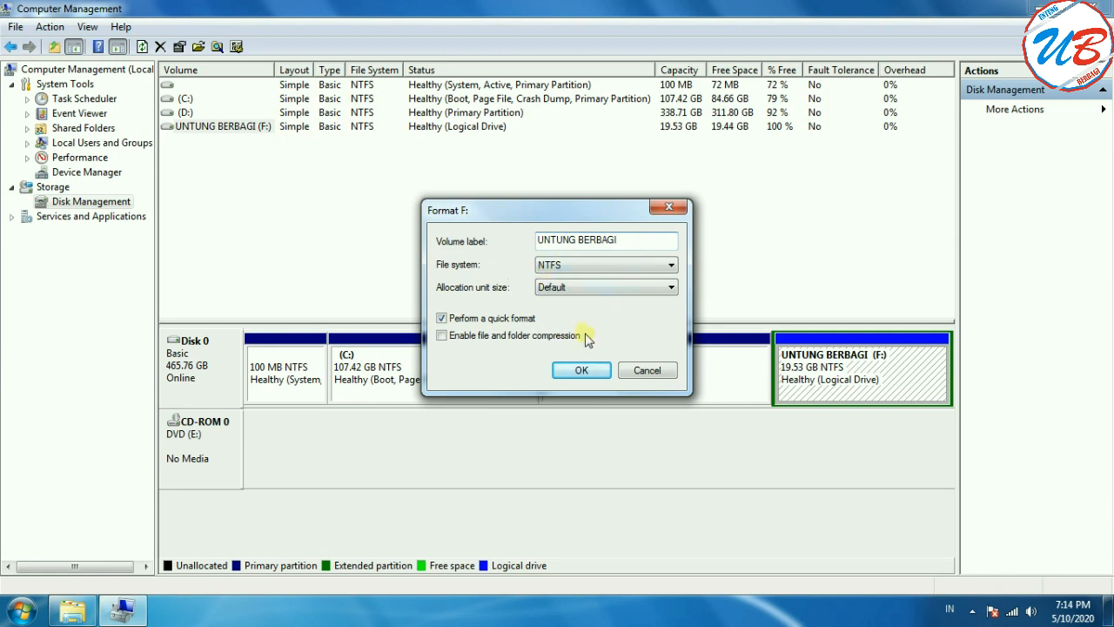
left_click(574, 375)
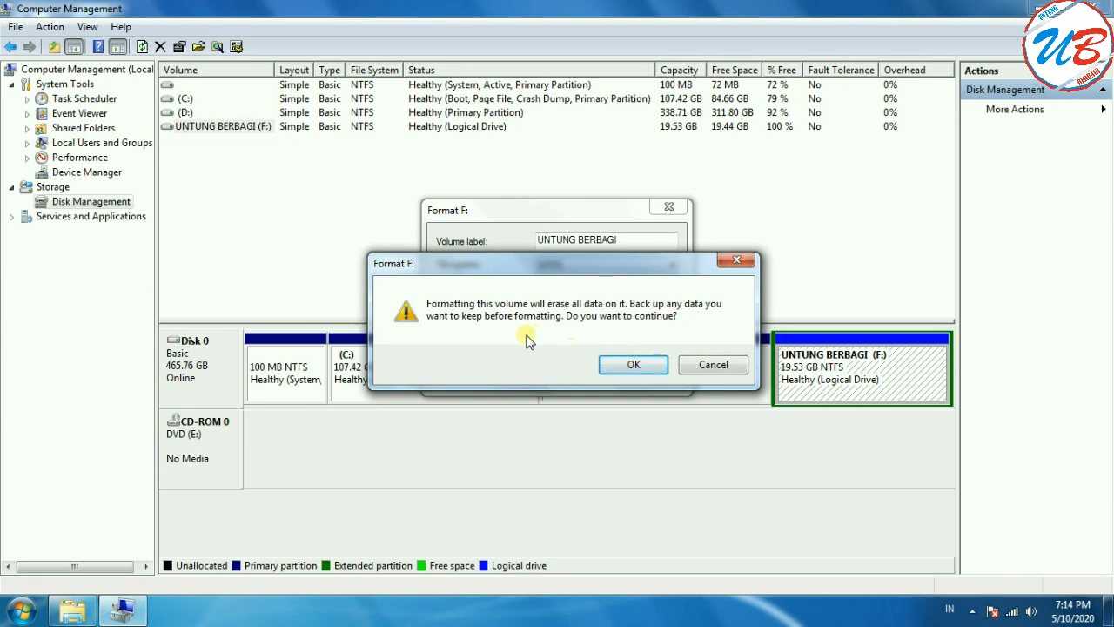
left_click(632, 365)
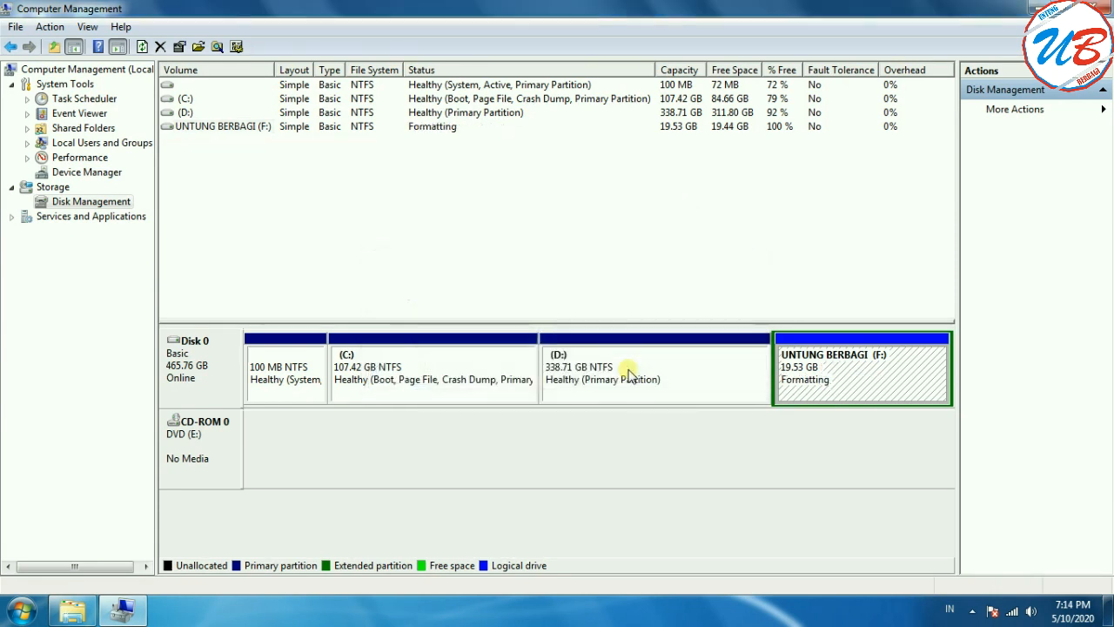
Step: Inspect the contents of the formatted UNTUNG BERBAGI (F:) drive in File Explorer
left_click(73, 610)
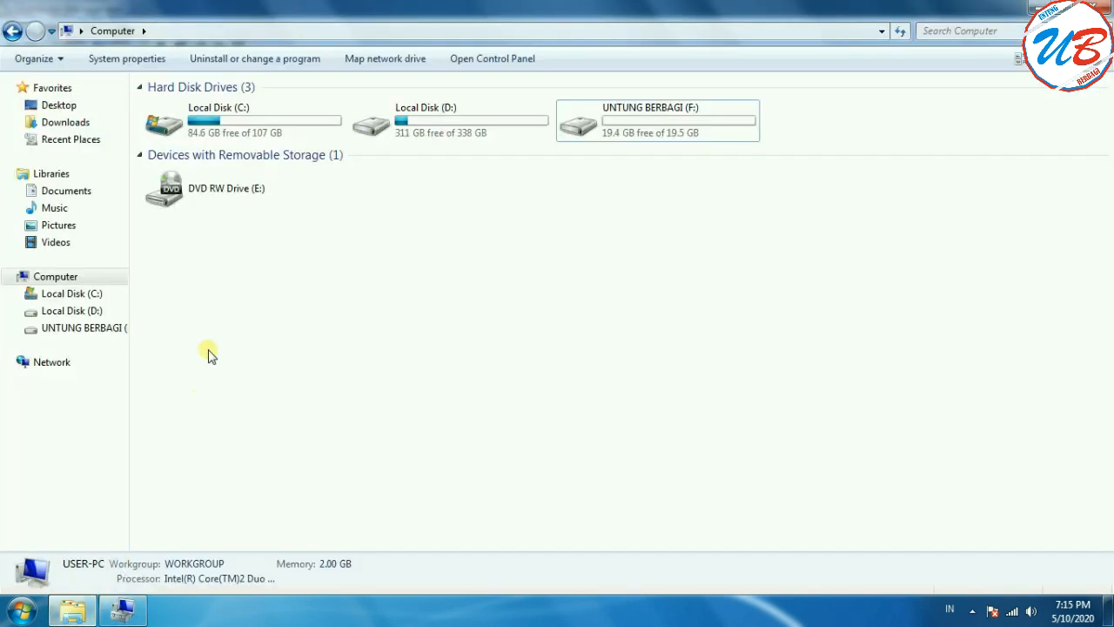
double_click(658, 125)
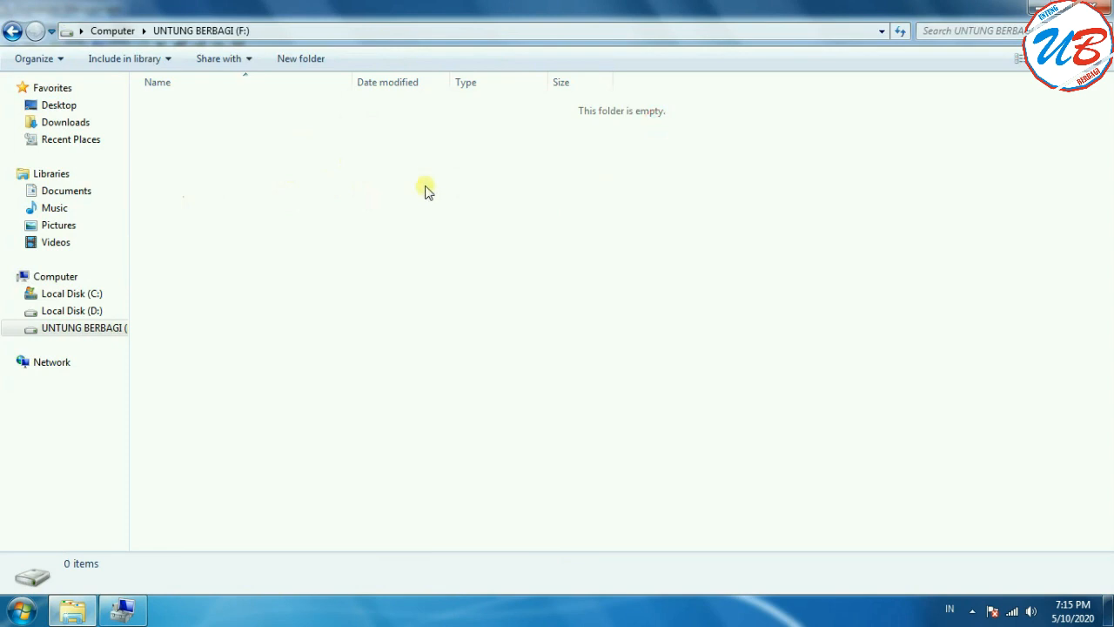
Step: Delete the UNTUNG BERBAGI (F:) logical volume in Disk Management and accept erasing its data
left_click(122, 609)
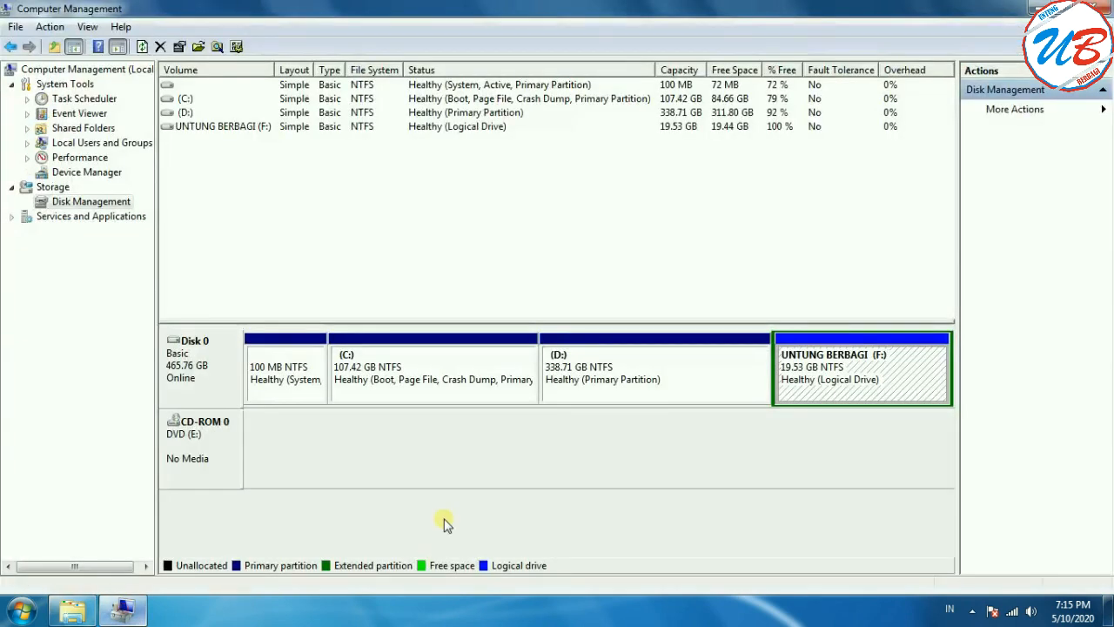
right_click(855, 362)
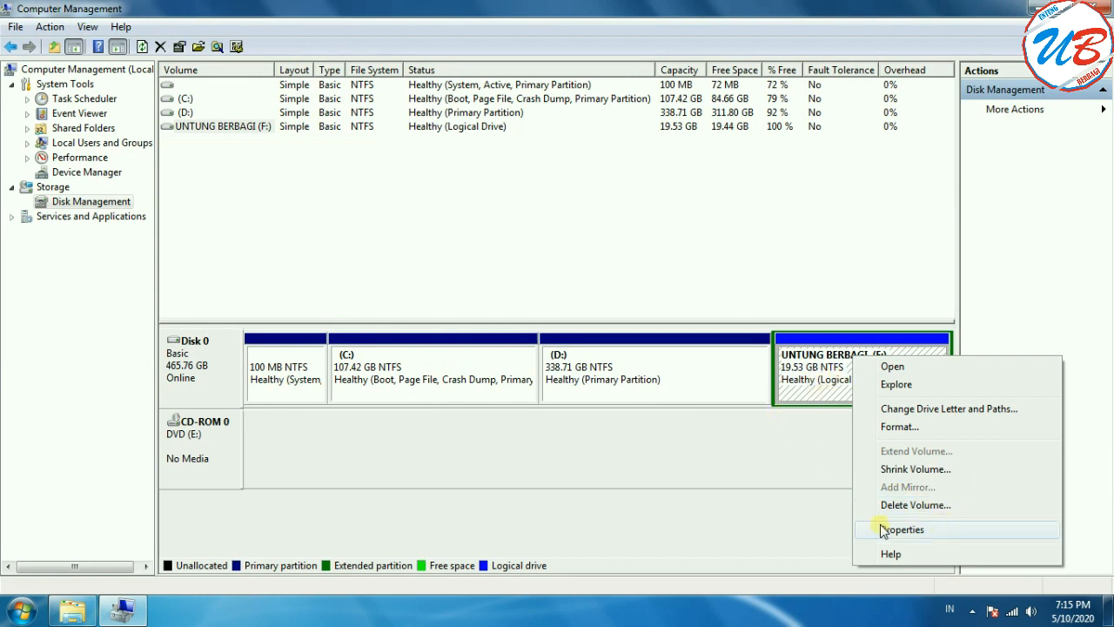
left_click(827, 479)
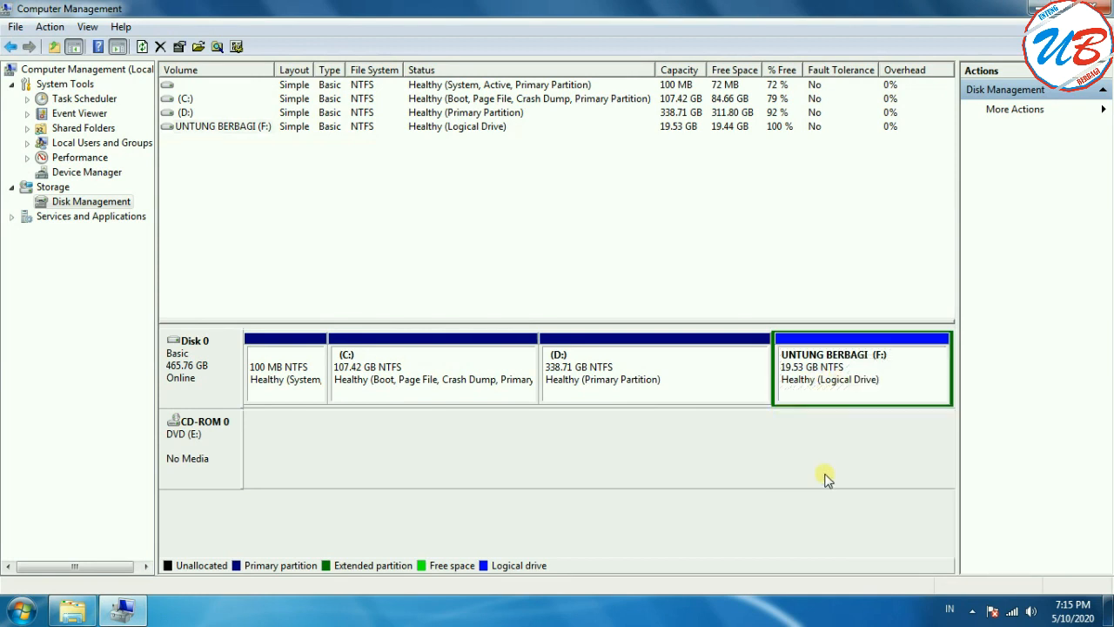
right_click(903, 368)
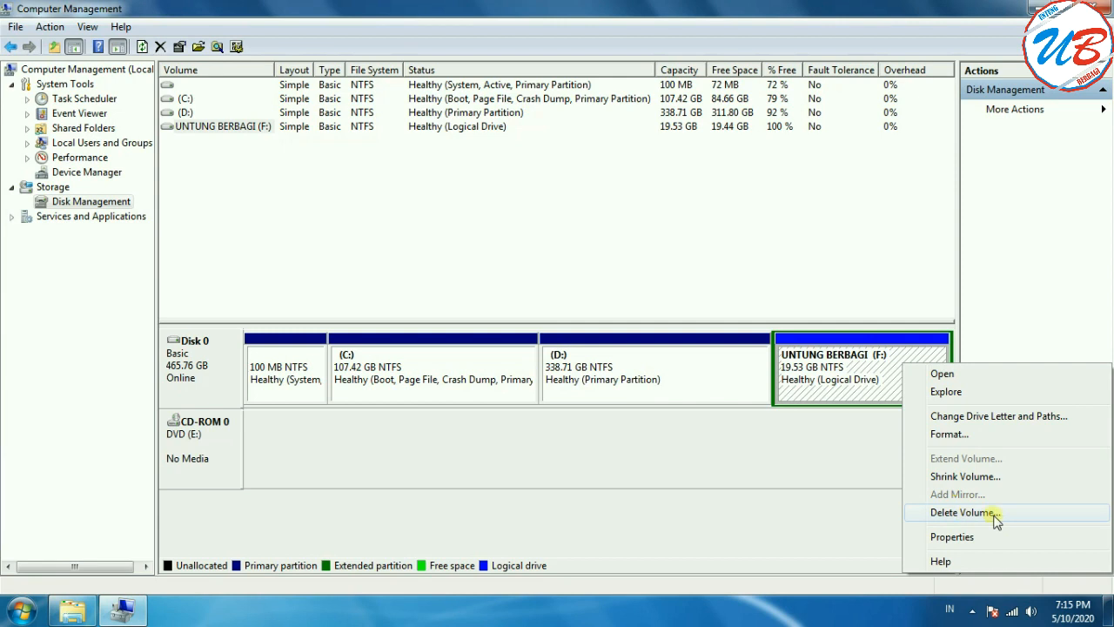
left_click(961, 512)
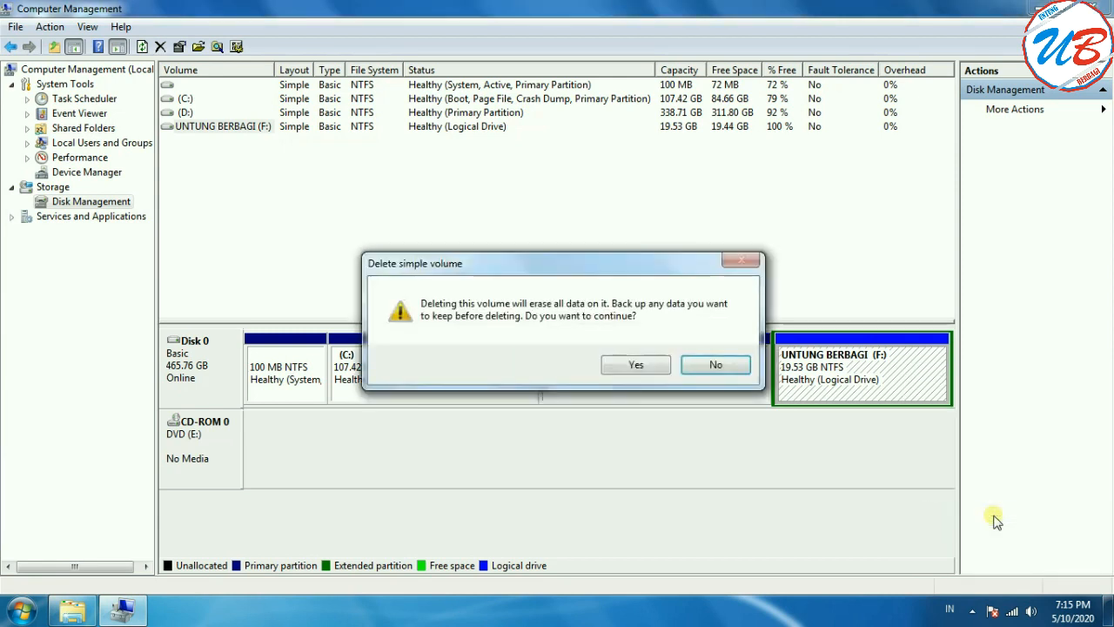
left_click(634, 369)
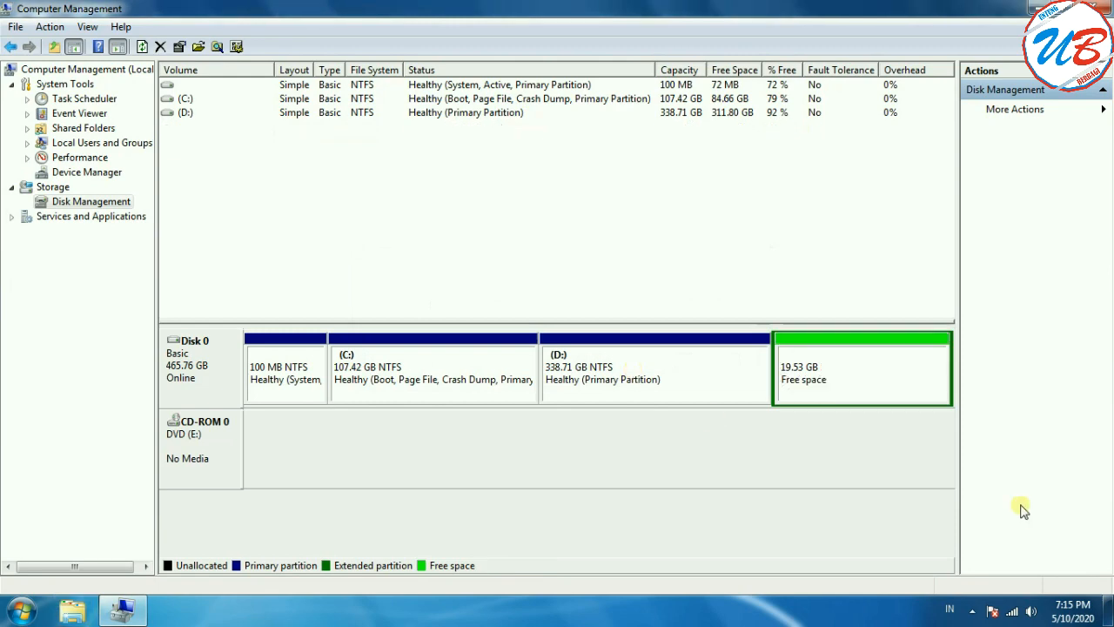
Step: Check the hard disk drives listed under Computer in File Explorer, and return to Disk Management
left_click(73, 611)
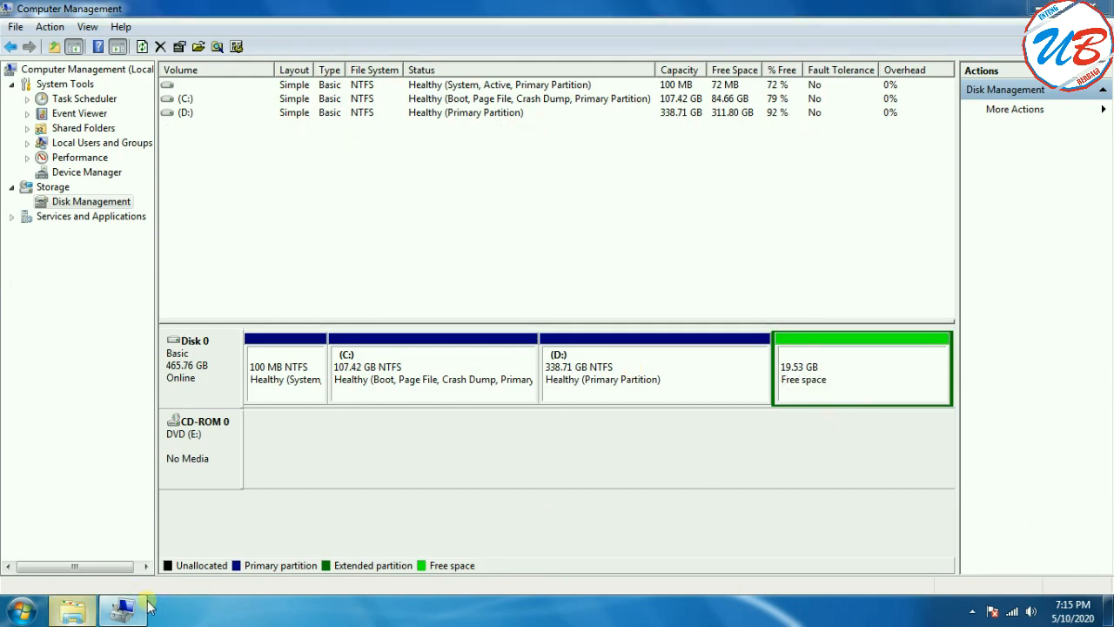
left_click(55, 276)
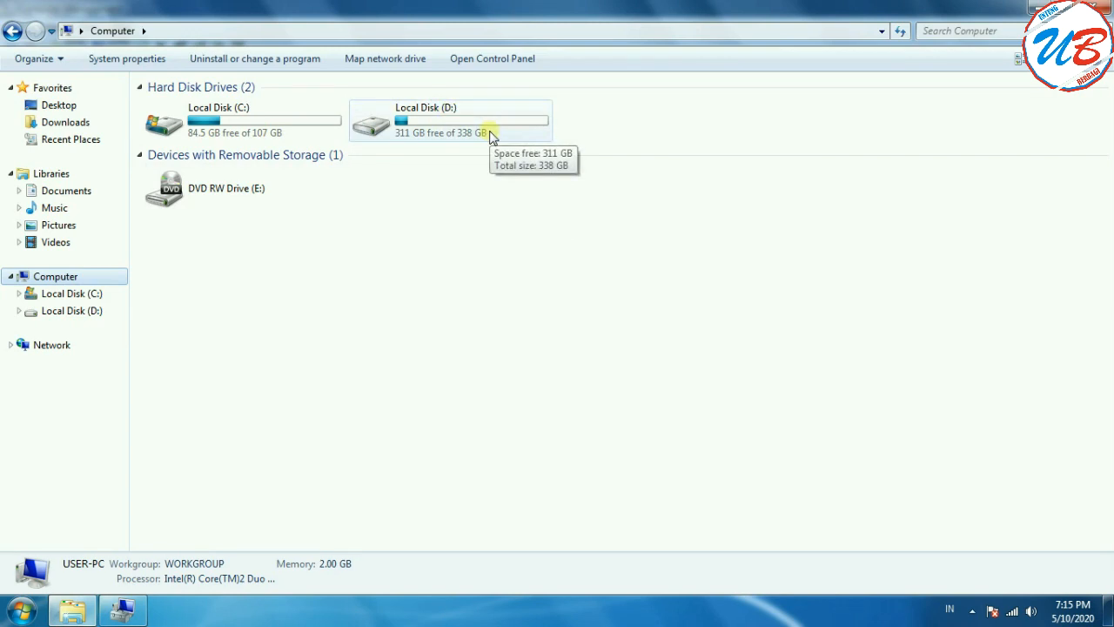
left_click(122, 610)
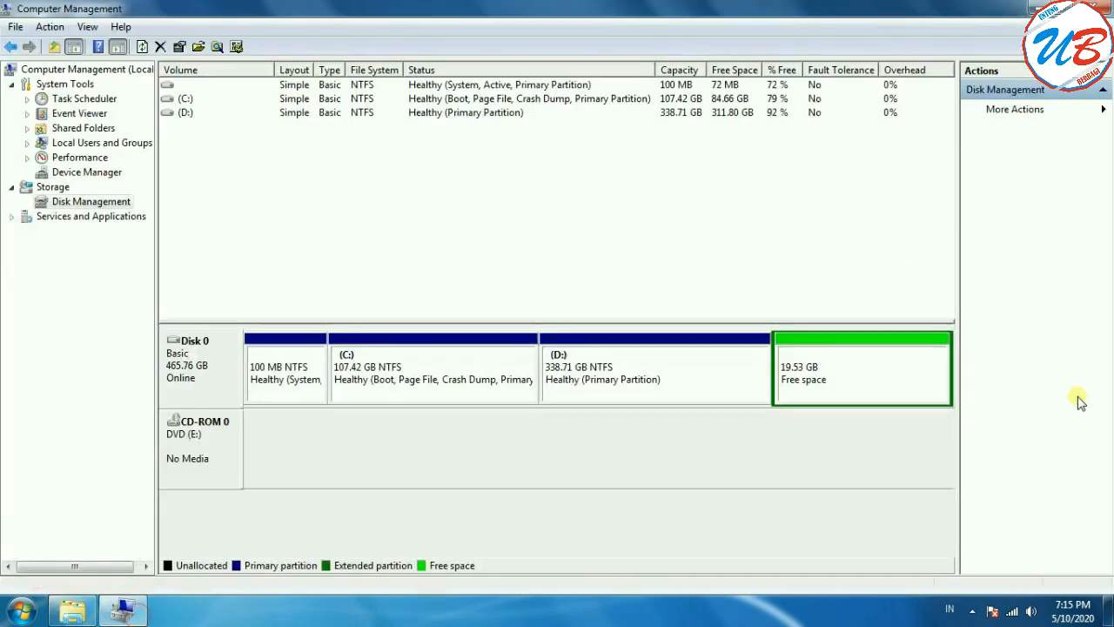
Step: Check whether the Extend Volume command is available for the (D:) partition, in both the disk map and the volume list
left_click(631, 353)
left_click(832, 372)
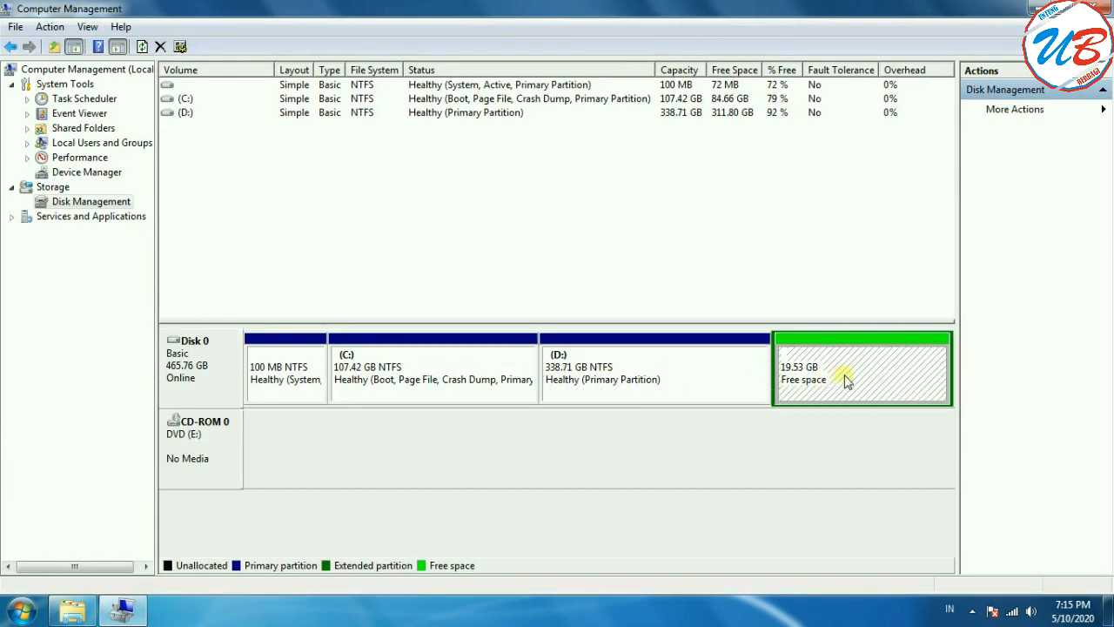
left_click(672, 388)
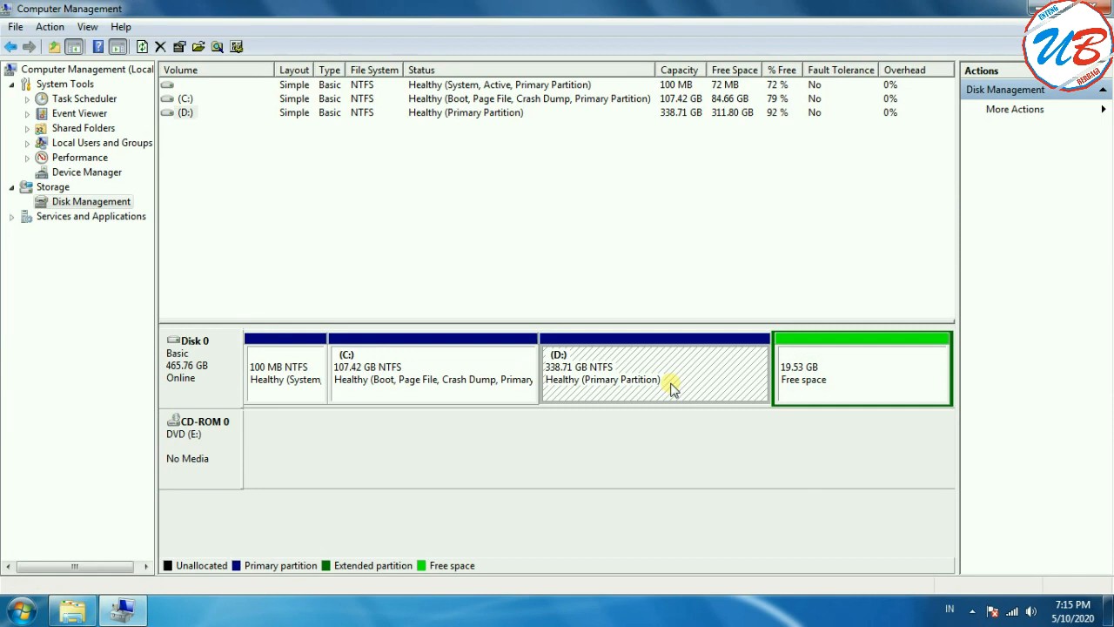
right_click(672, 388)
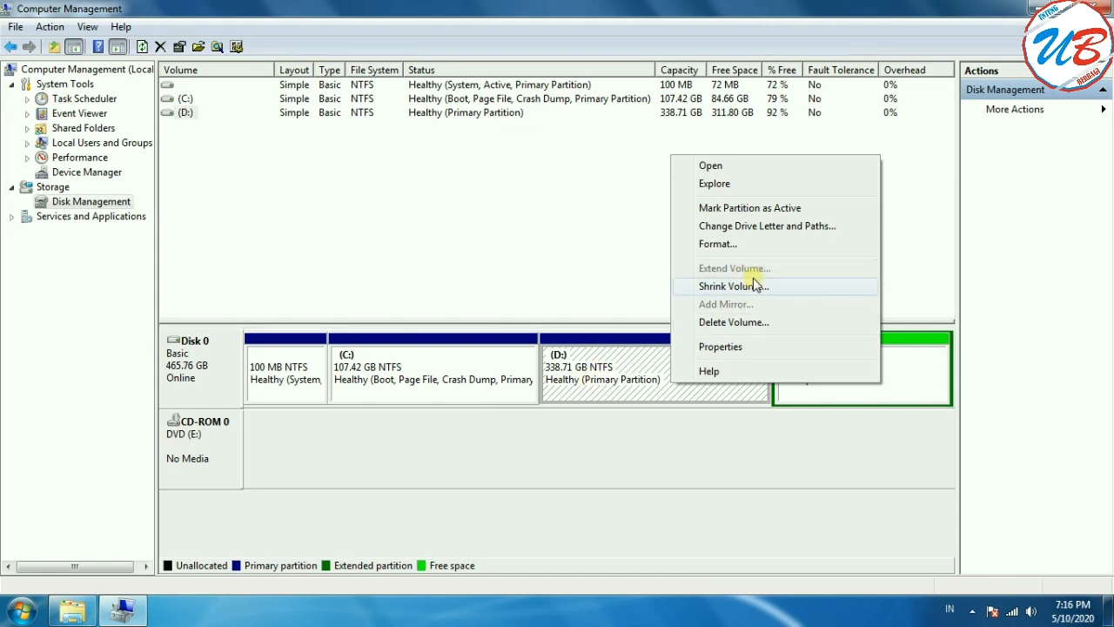
left_click(601, 428)
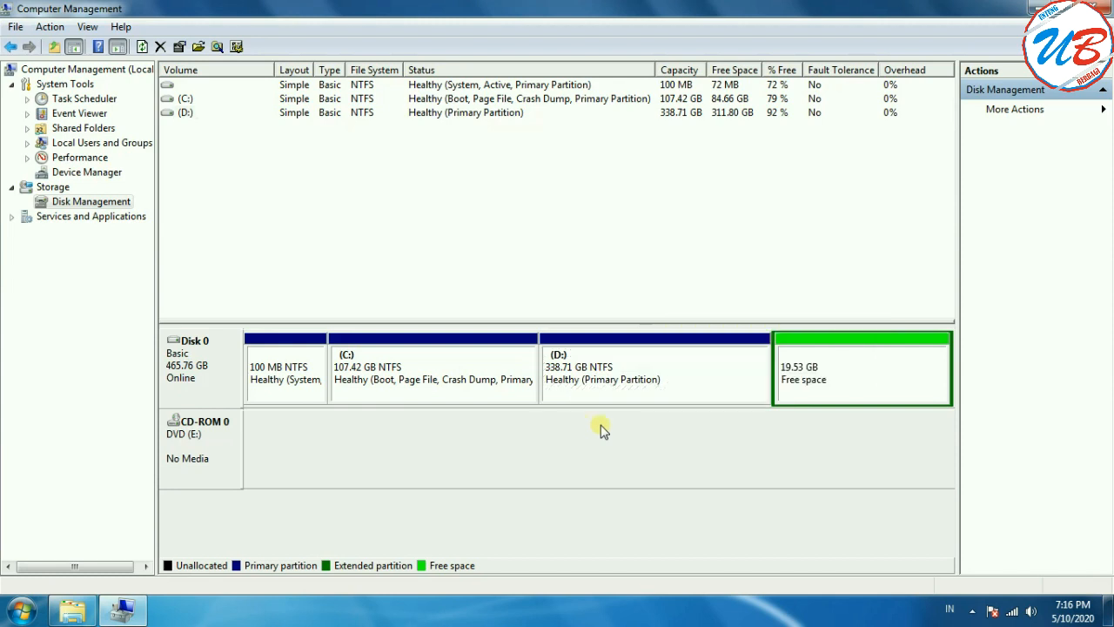
left_click(188, 114)
right_click(189, 117)
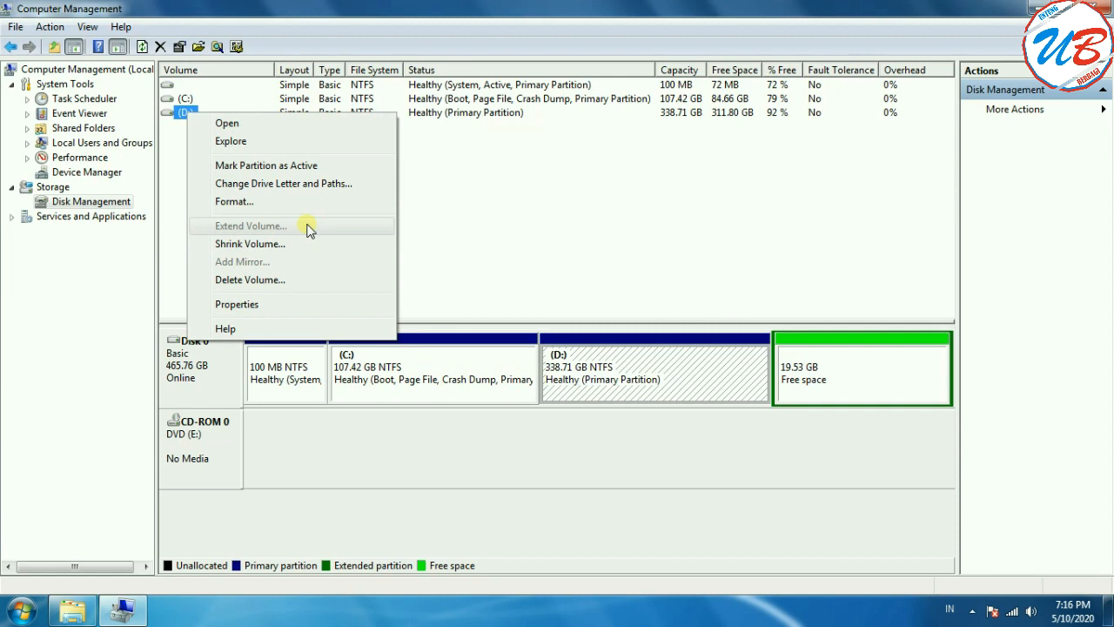
left_click(633, 176)
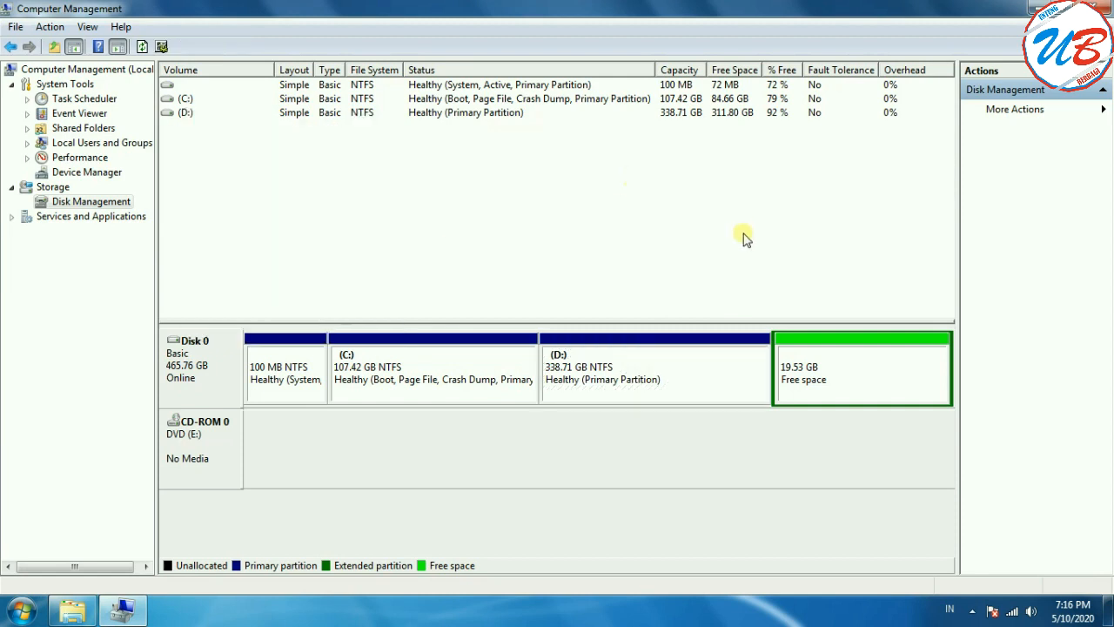
Step: Delete the extended partition holding the 19.53 GB of free space on Disk 0 and confirm the deletion
left_click(838, 371)
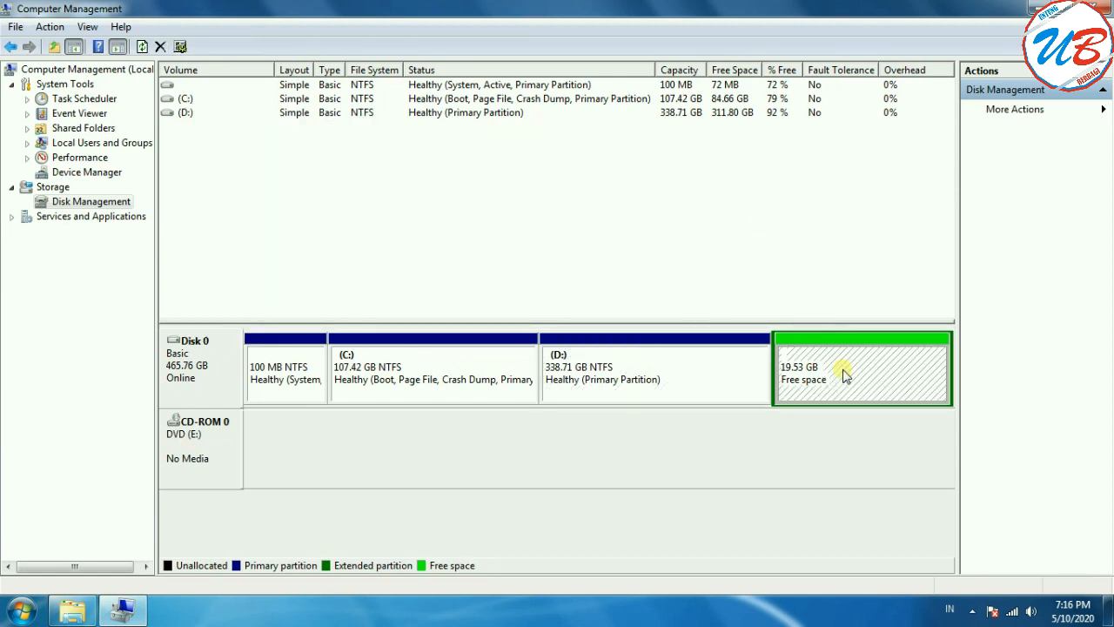
right_click(792, 360)
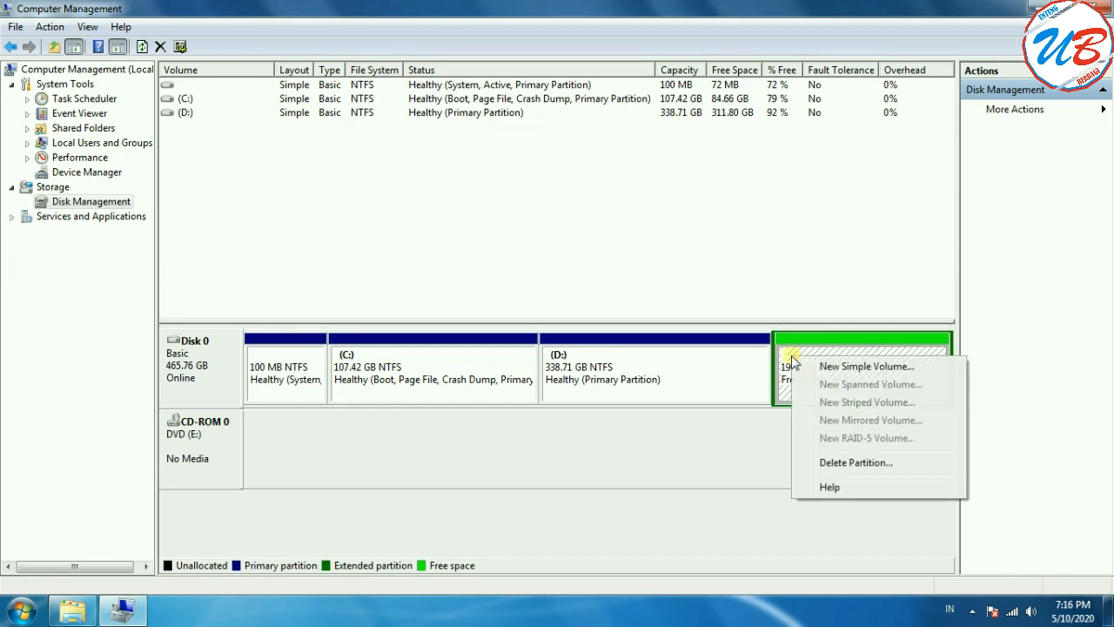
left_click(886, 468)
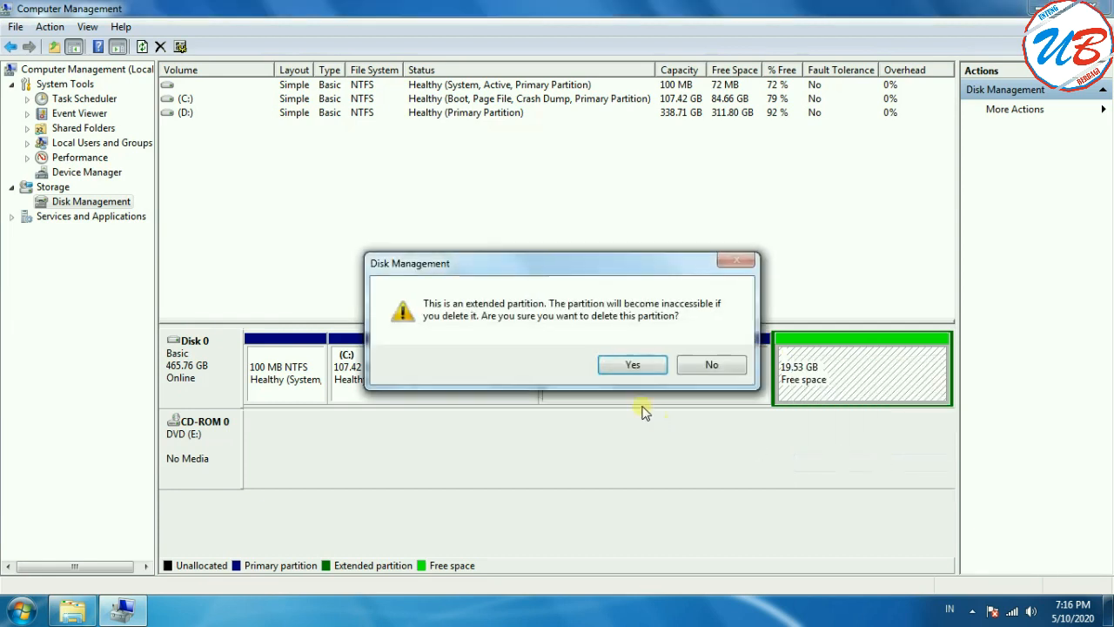
left_click(632, 365)
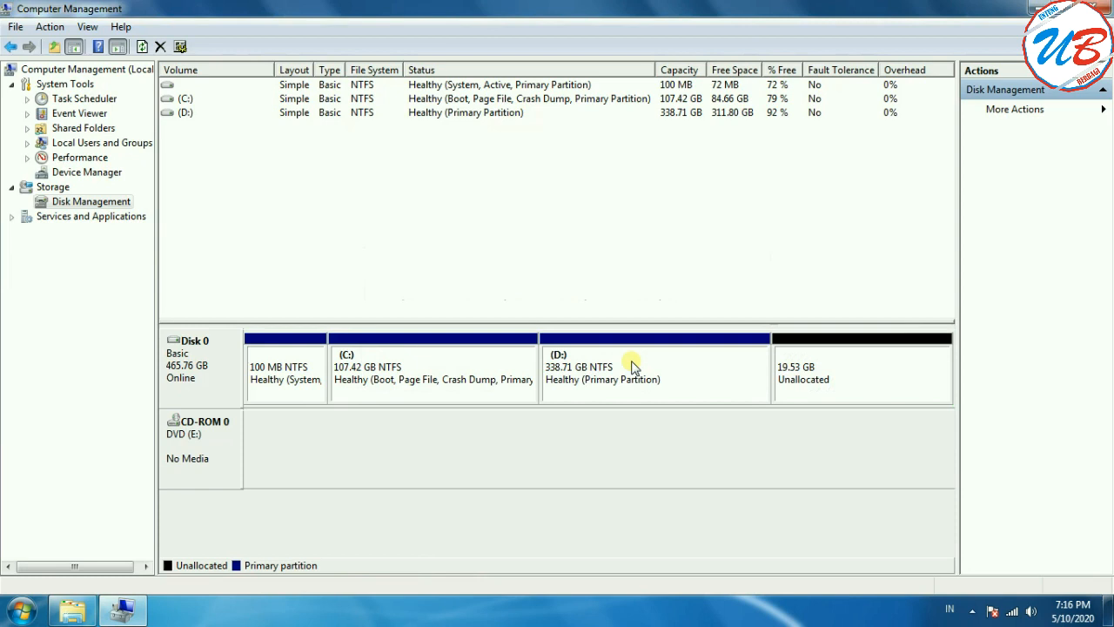
Step: Check whether the Extend Volume command is available for the (C:) partition and dismiss the options
left_click(878, 386)
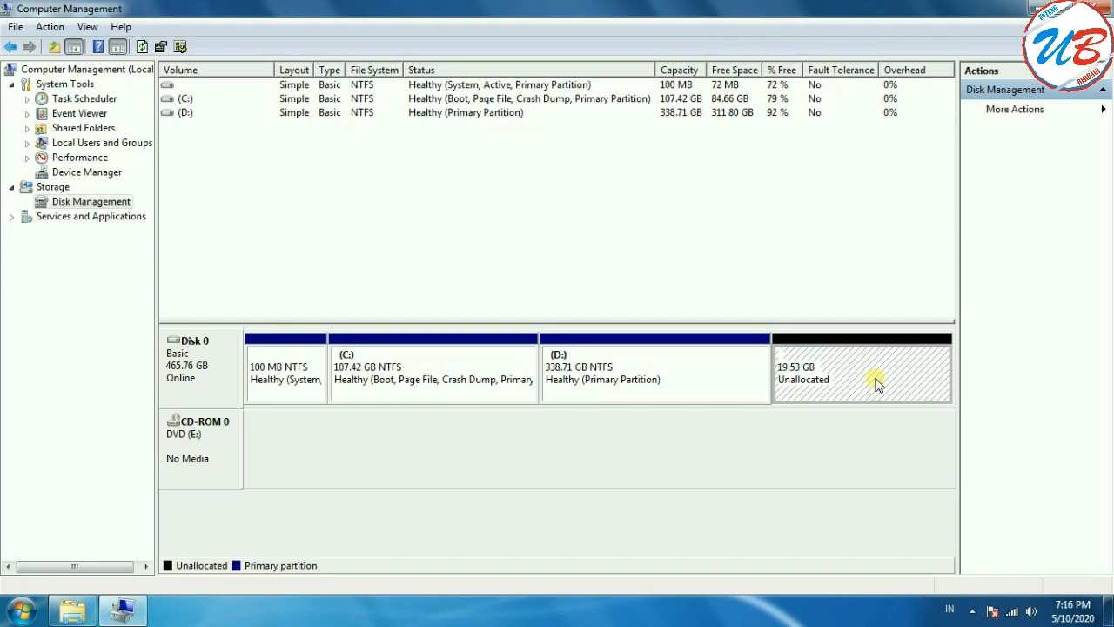
left_click(678, 373)
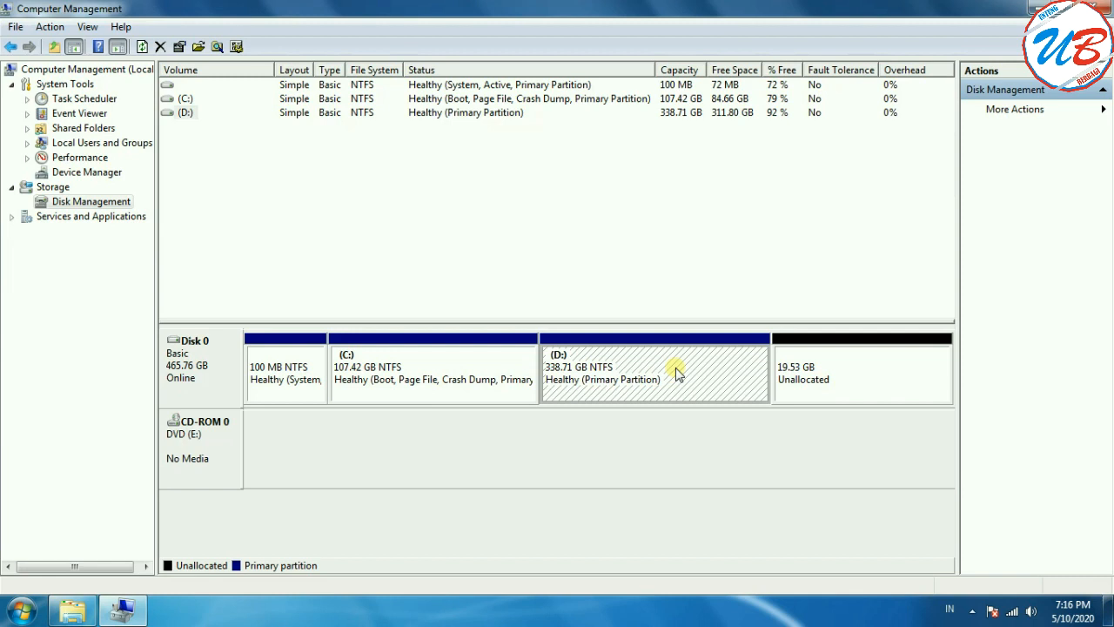
left_click(465, 357)
right_click(464, 357)
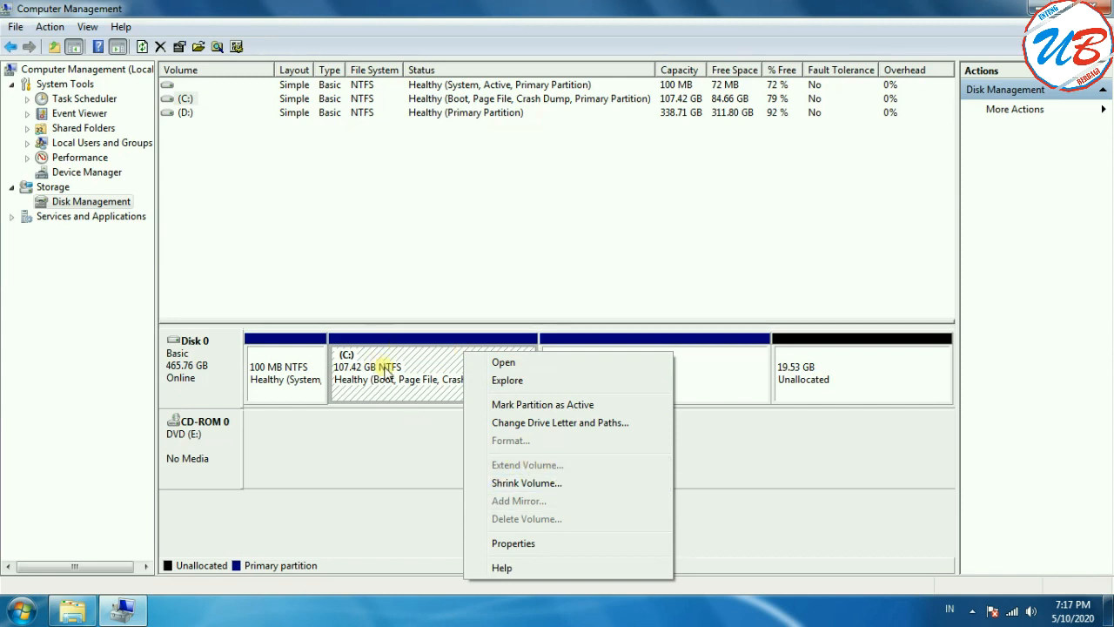
left_click(719, 462)
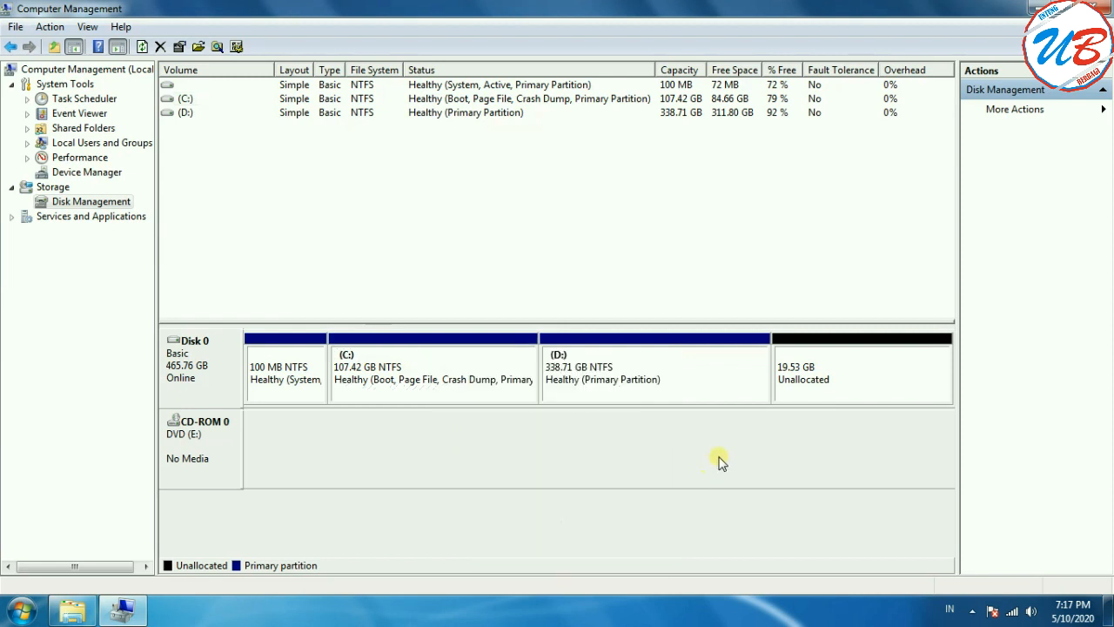
Step: Extend the (D:) volume with 20000 MB of unallocated space from Disk 0 using the Extend Volume Wizard
left_click(705, 369)
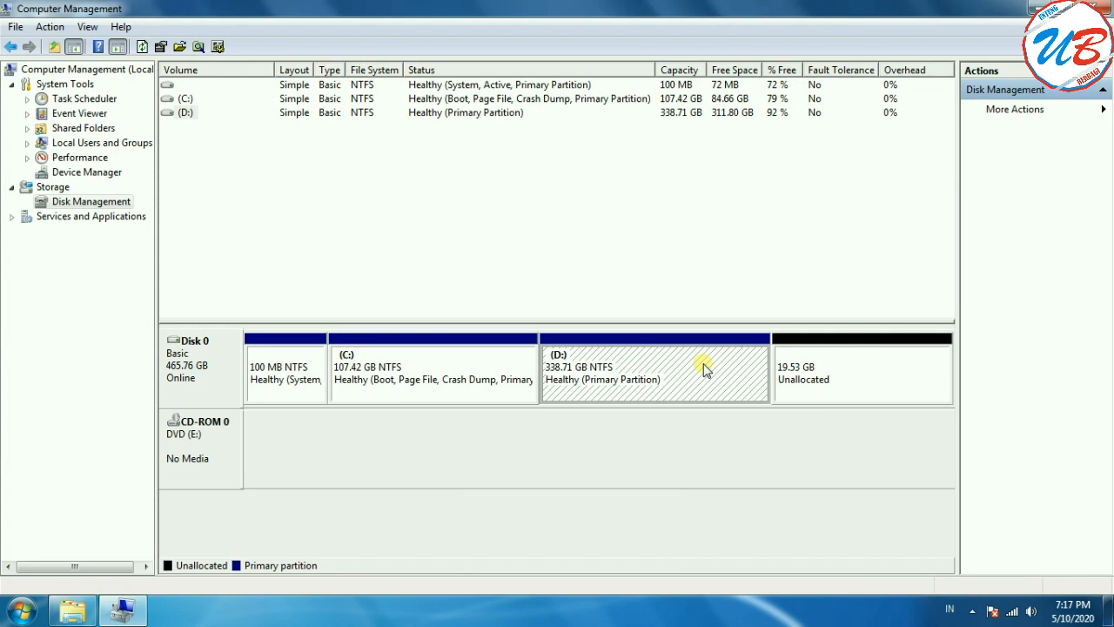
right_click(655, 361)
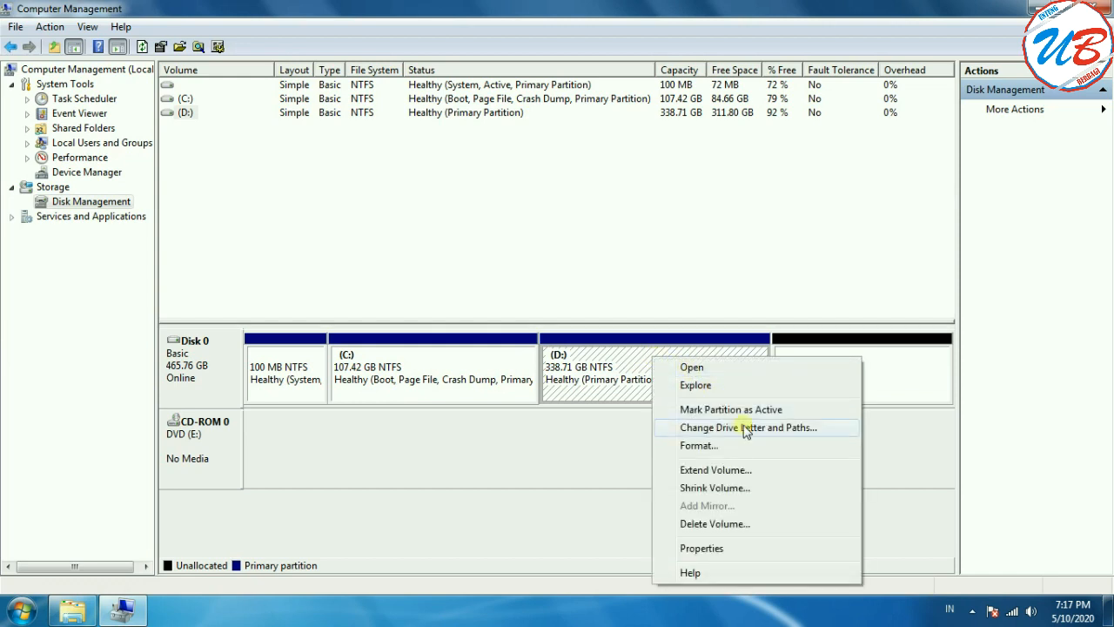
left_click(750, 470)
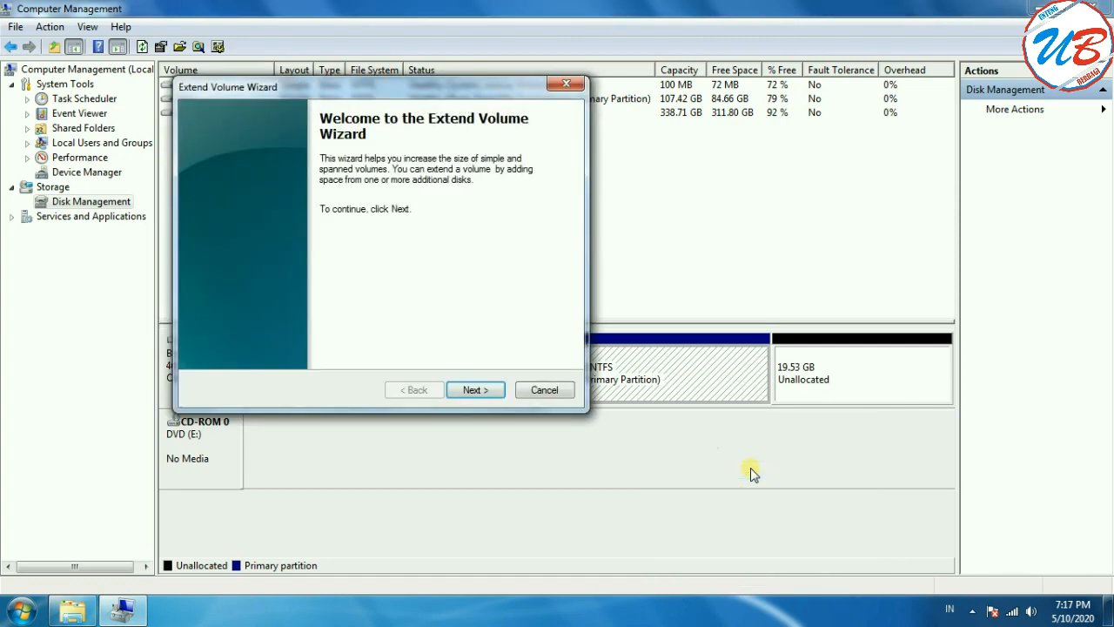
left_click(485, 391)
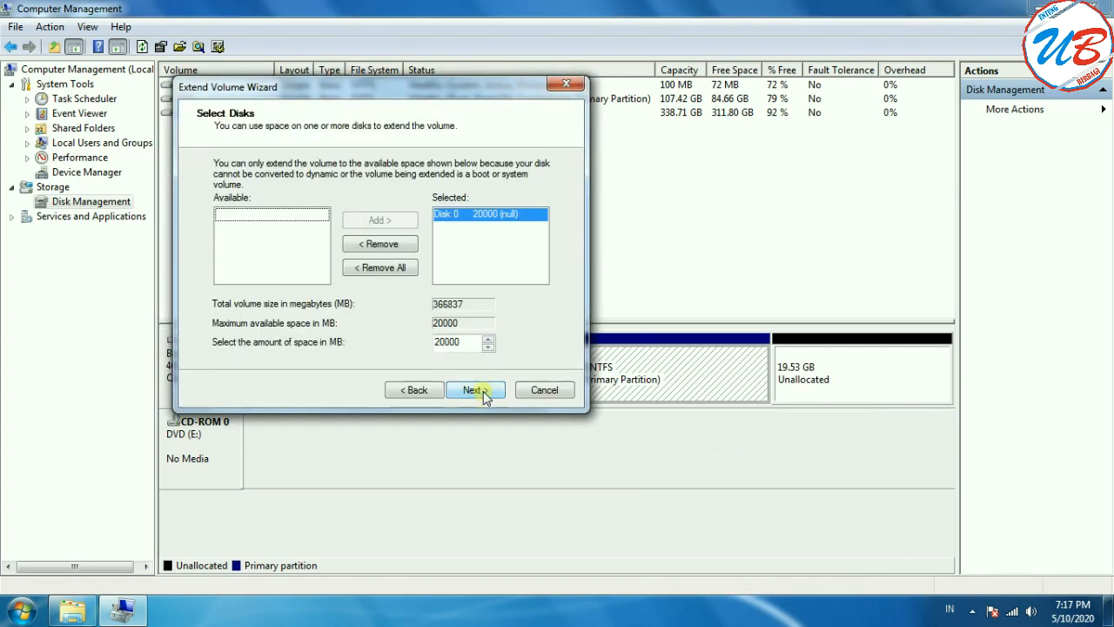
left_click_drag(426, 87, 519, 85)
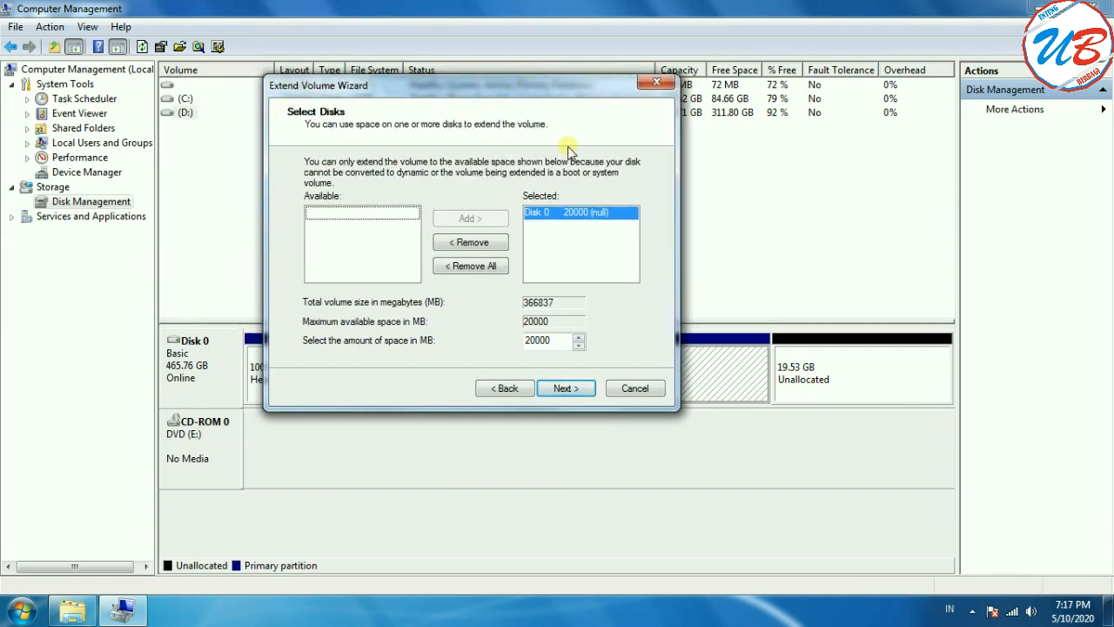
left_click(588, 217)
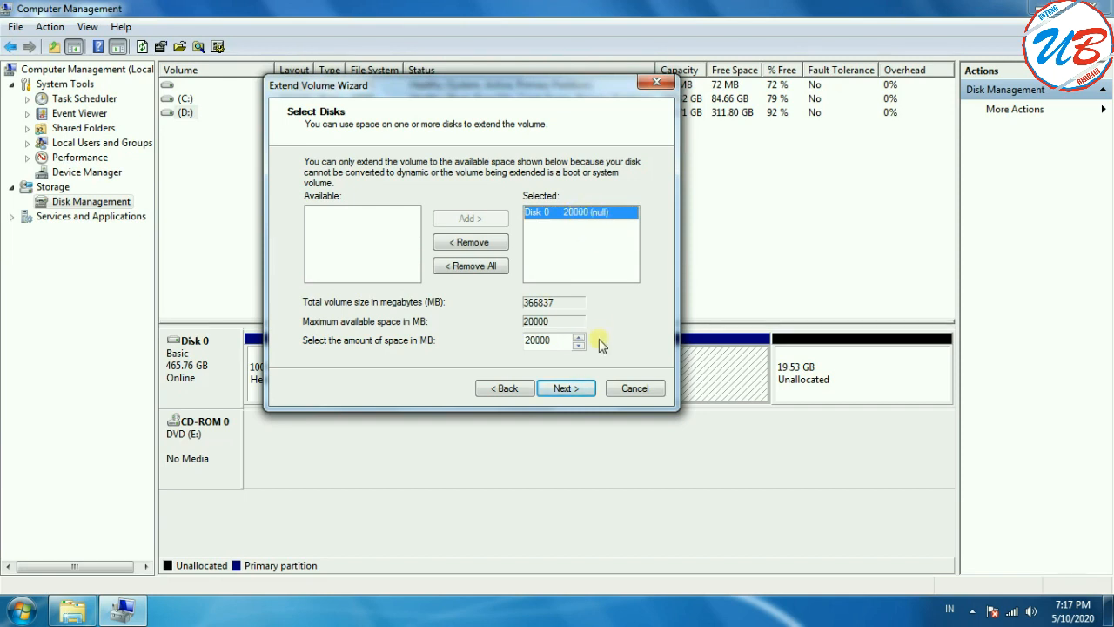
left_click(566, 389)
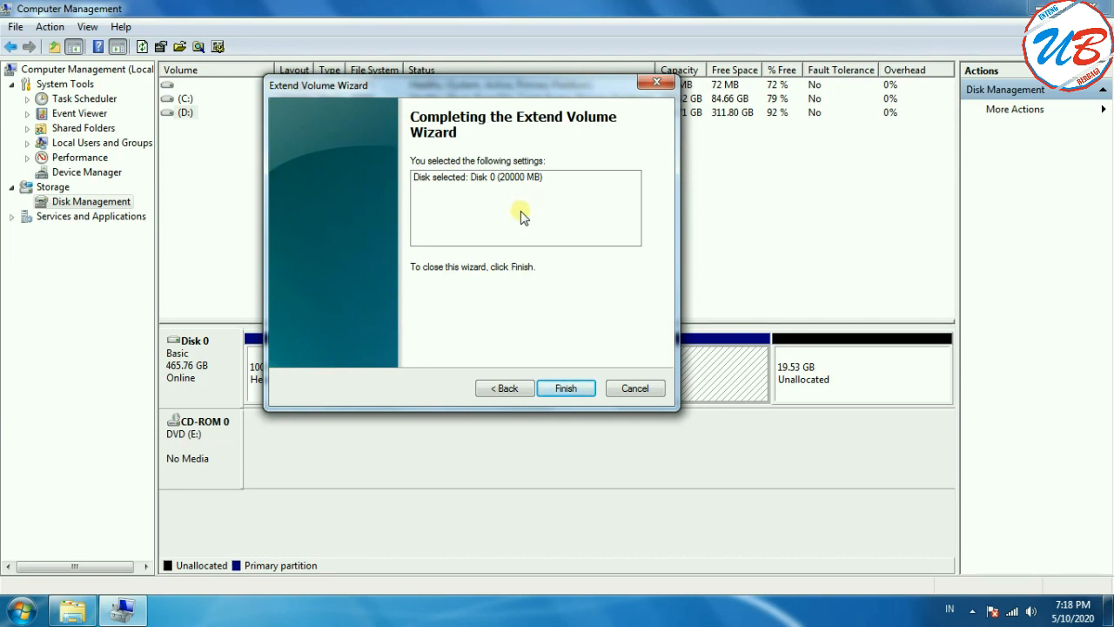
left_click(566, 389)
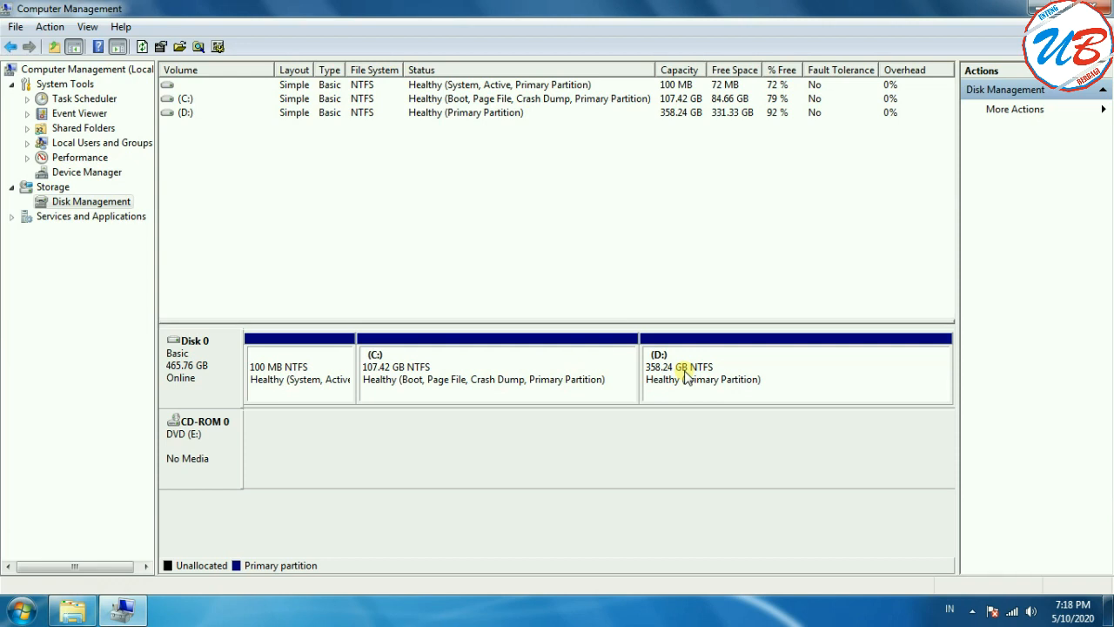
Step: Refresh the Computer view in File Explorer and check the size of Local Disk (D:)
left_click(78, 615)
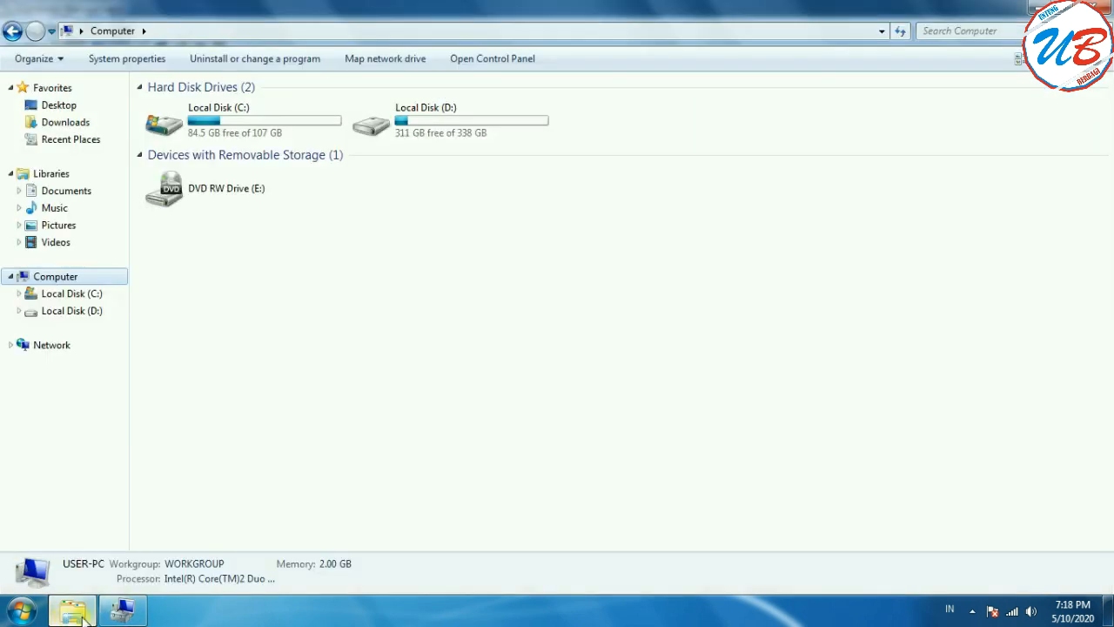
right_click(580, 210)
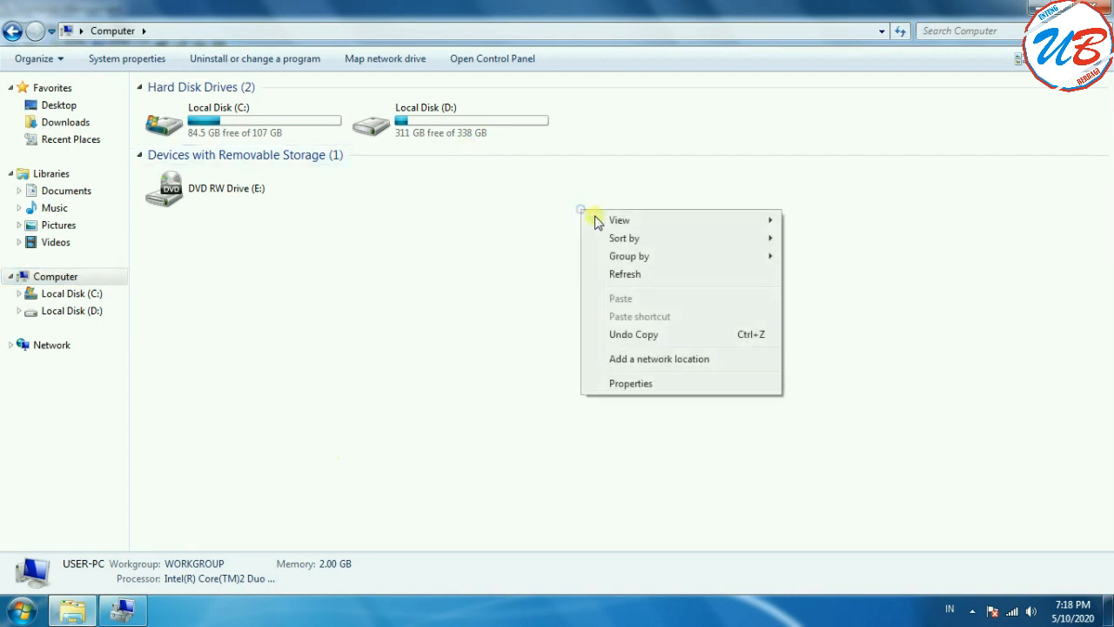
left_click(625, 274)
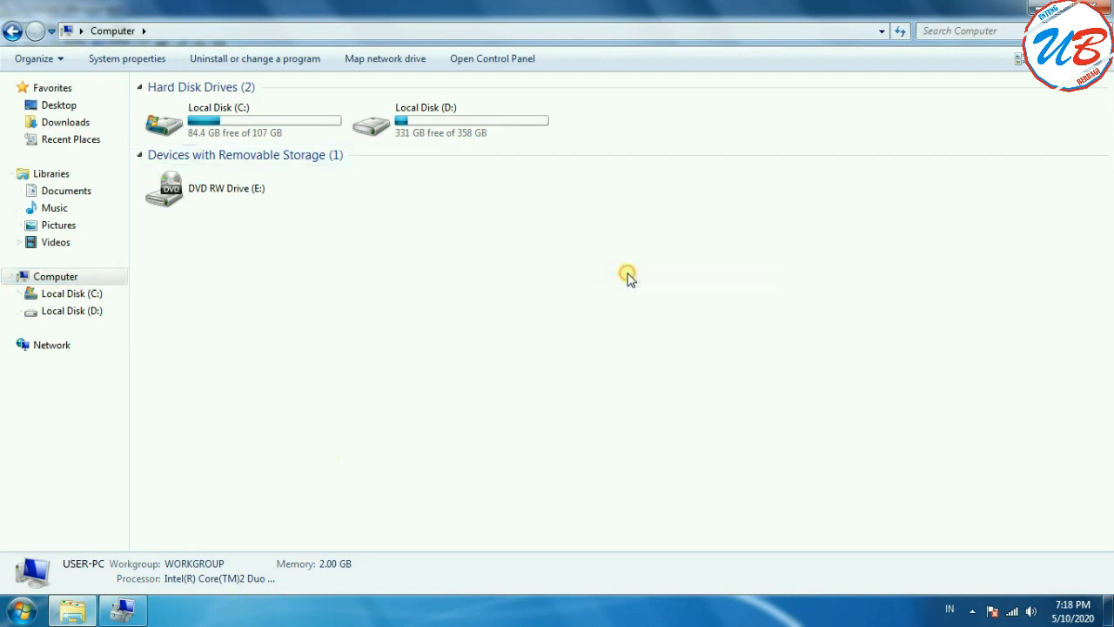
left_click(489, 122)
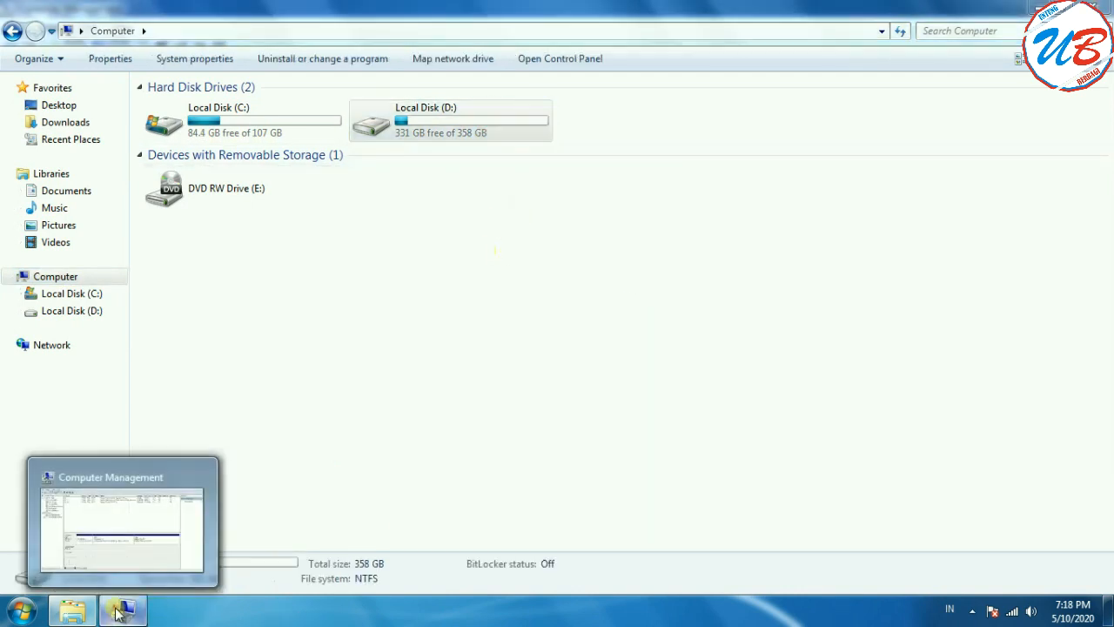
Step: Return to Computer Management and close both it and File Explorer
left_click(119, 614)
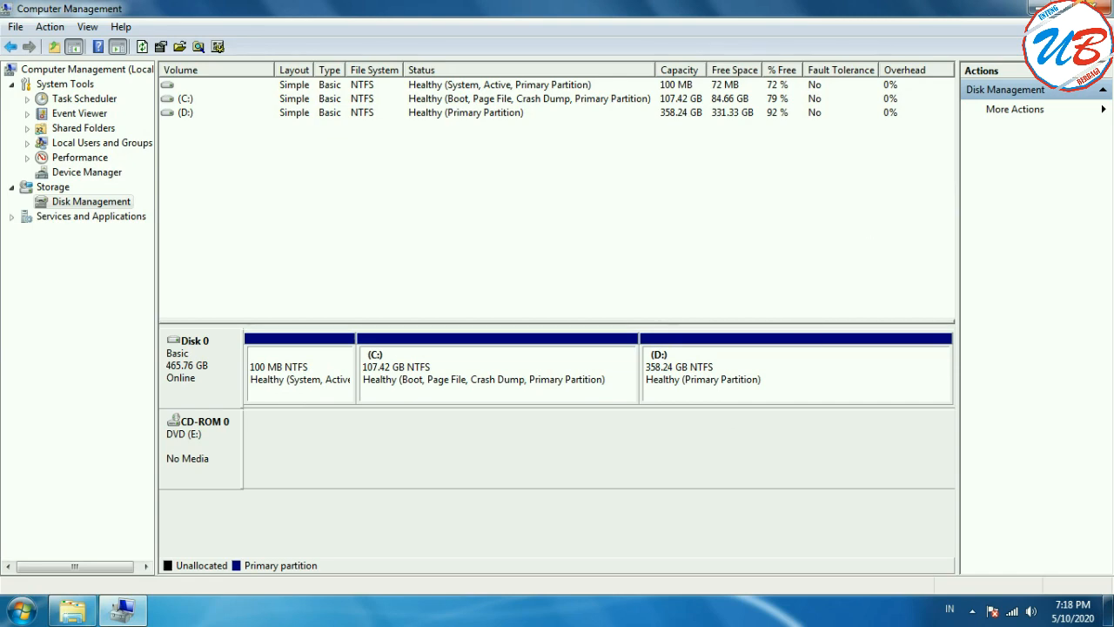
left_click(1102, 7)
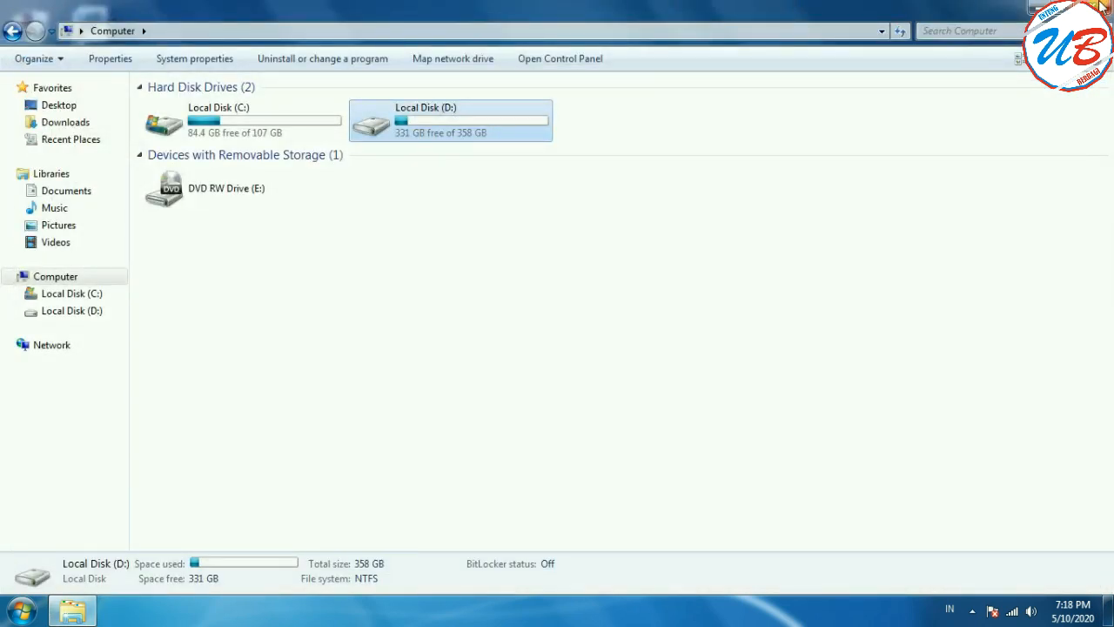
left_click(1103, 7)
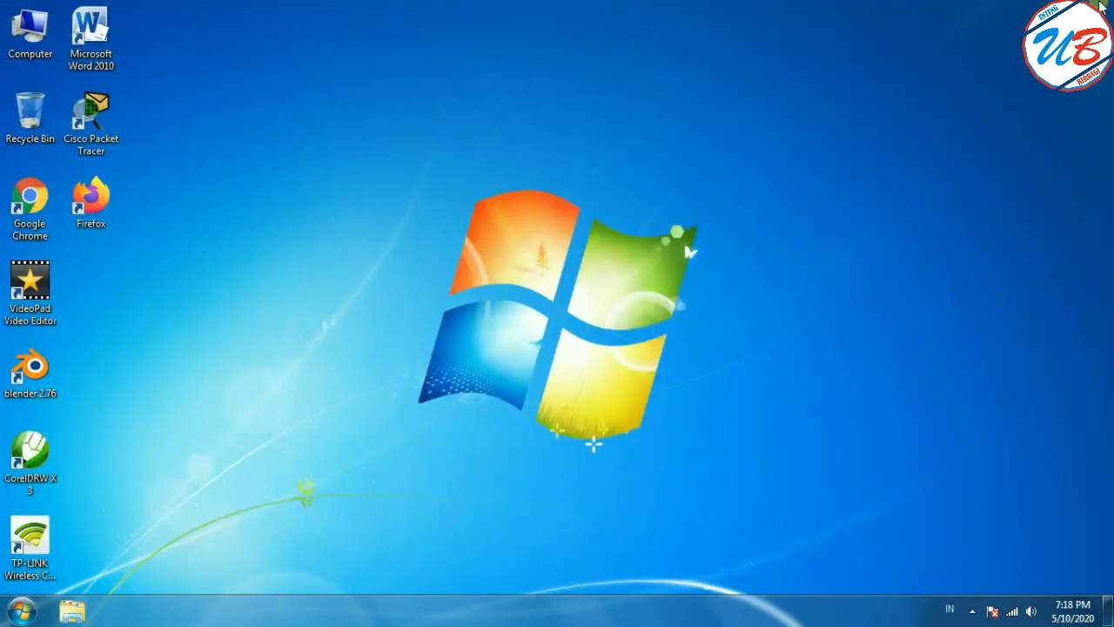